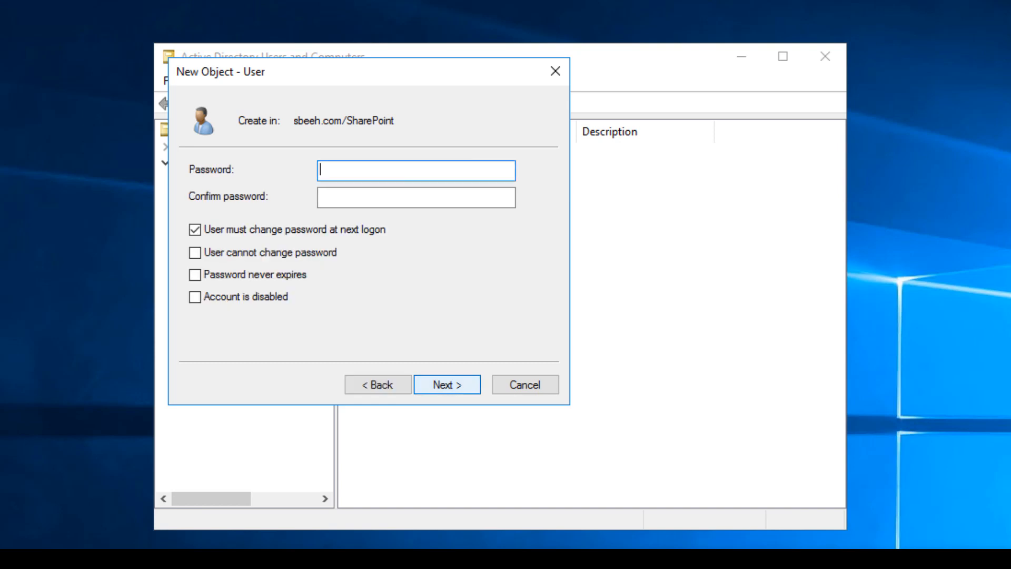
# Step: Give SPSearch a password that cannot be changed and never expires, confirm it, and create the user
pyautogui.click(195, 230)
pyautogui.click(195, 252)
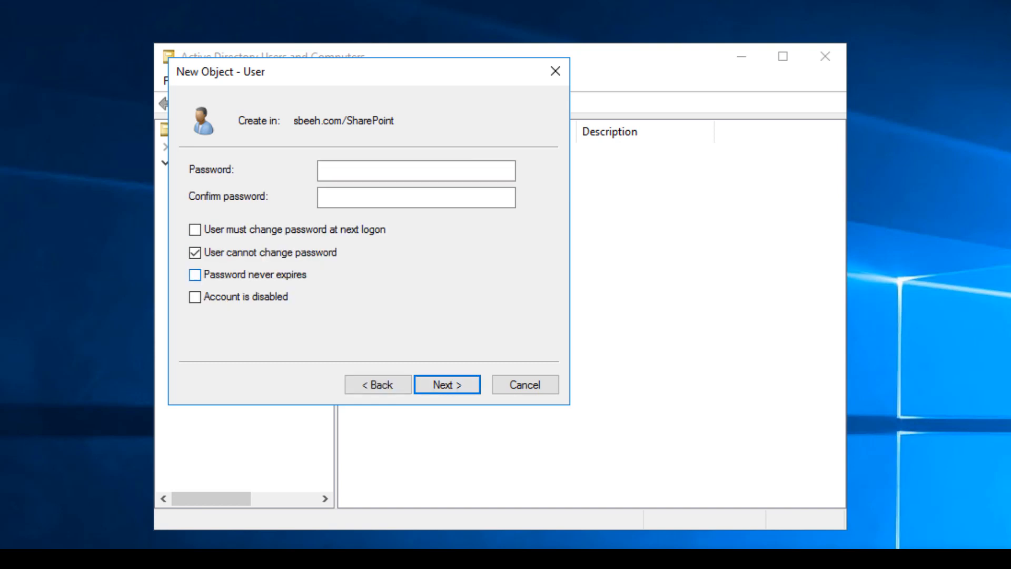
pyautogui.click(196, 275)
pyautogui.click(416, 170)
pyautogui.write('********')
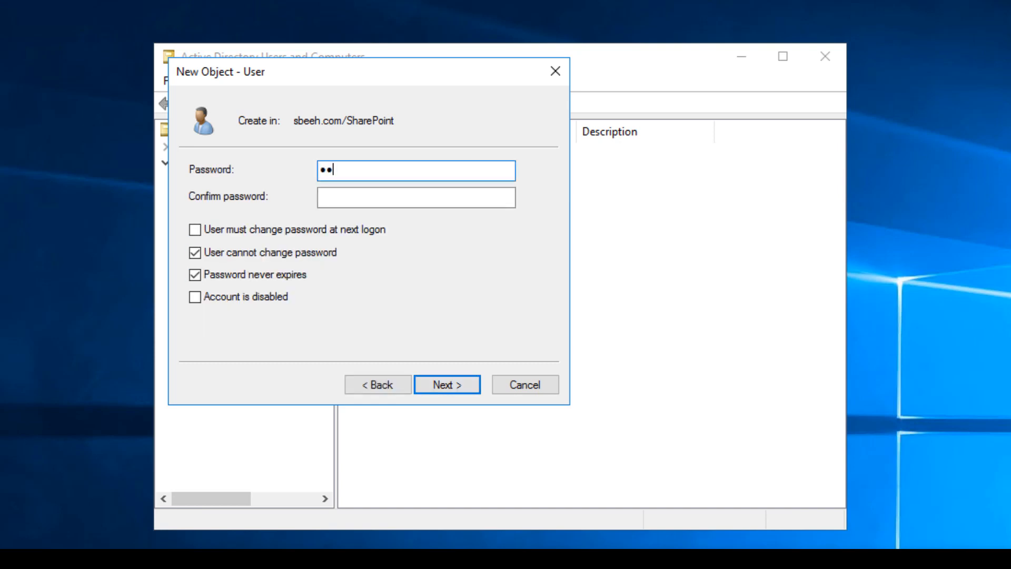
pyautogui.press('Tab')
pyautogui.write('*********')
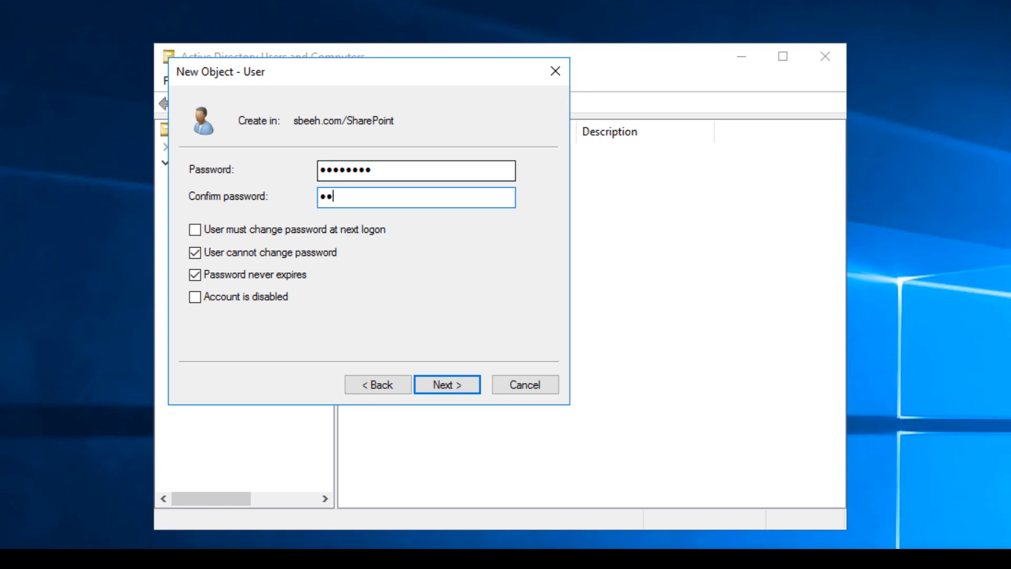
pyautogui.press('Return')
pyautogui.press('Return')
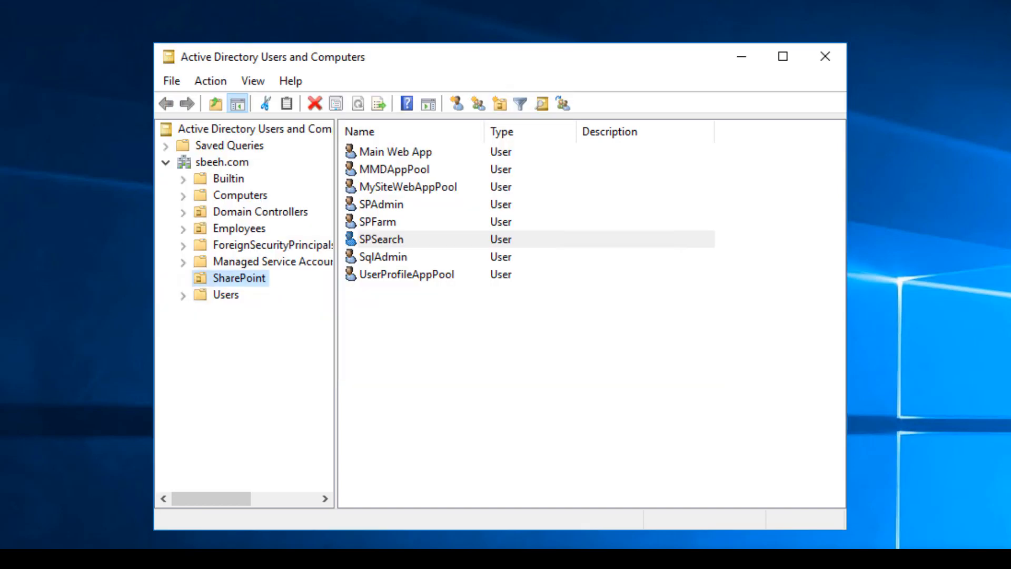
# Step: Start a new SharePoint user named SPSearchAdmin as both full name and logon name
pyautogui.click(458, 103)
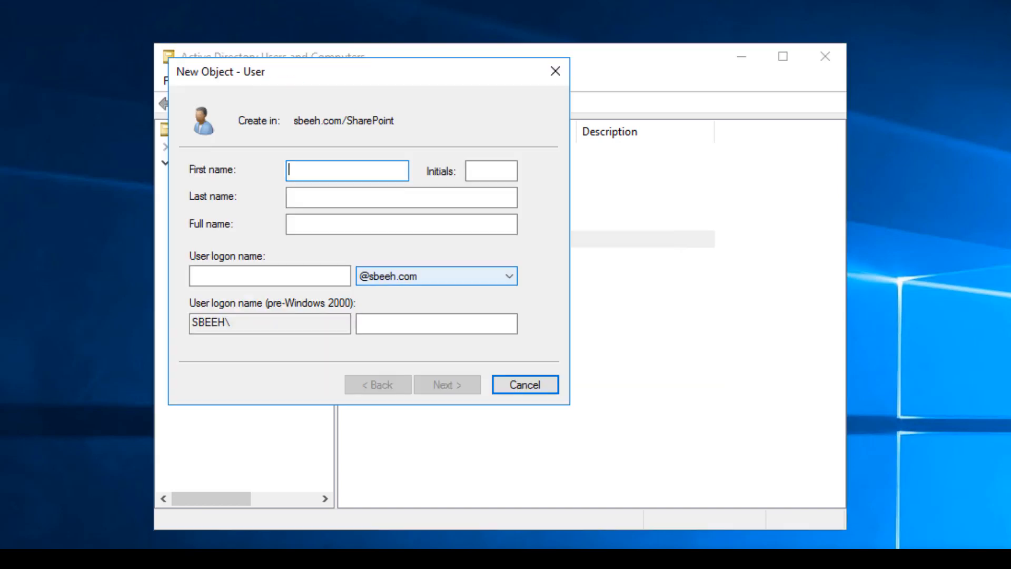
pyautogui.click(402, 224)
pyautogui.write('SPSearch')
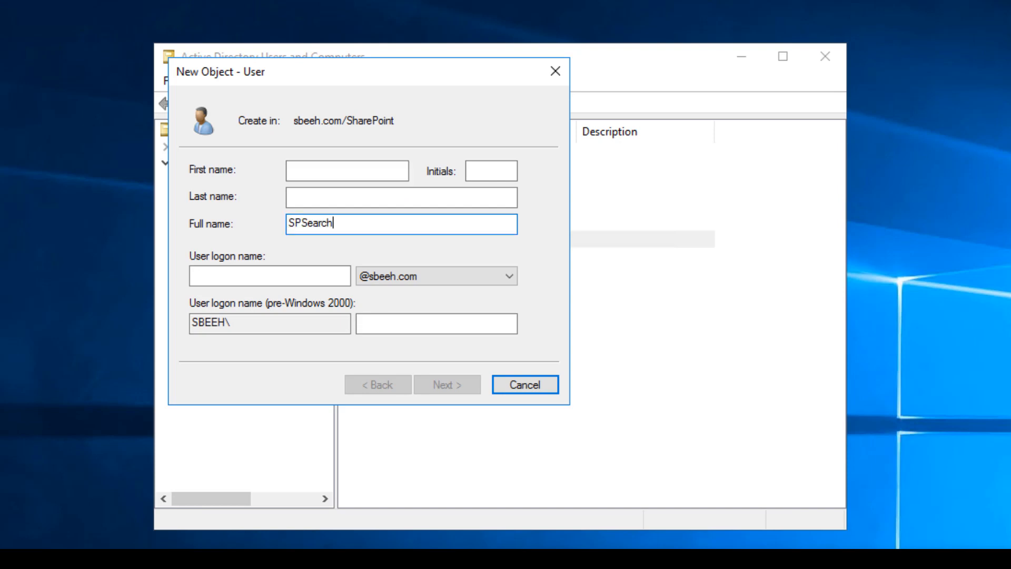
pyautogui.write('Admin')
pyautogui.hotkey('ctrl', 'a')
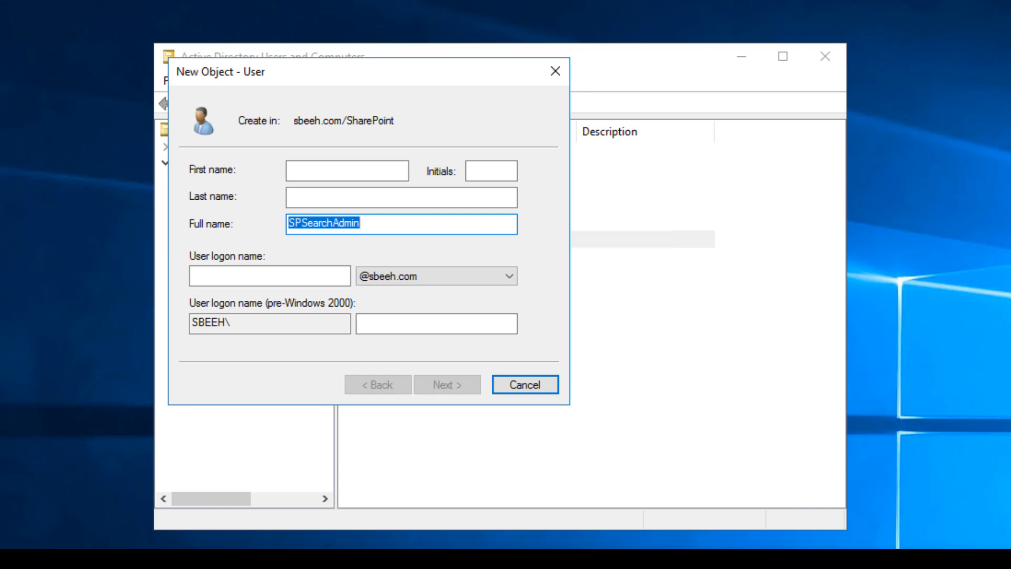
pyautogui.hotkey('ctrl', 'c')
pyautogui.press('Tab')
pyautogui.hotkey('ctrl', 'v')
pyautogui.press('Return')
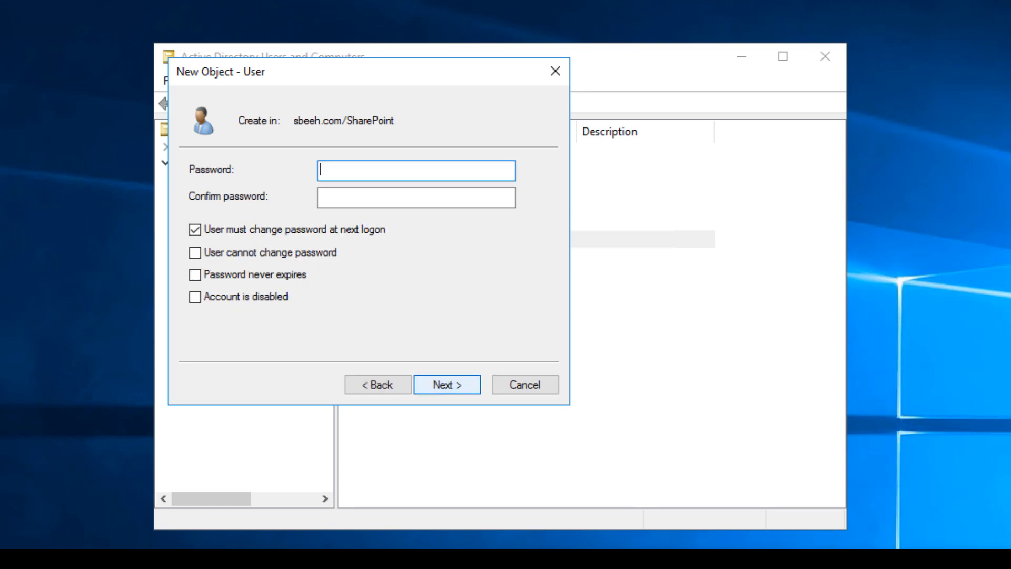
# Step: Set SPSearchAdmin's password as unchangeable and never-expiring, confirm it, and finish the user
pyautogui.click(195, 230)
pyautogui.click(195, 252)
pyautogui.click(195, 275)
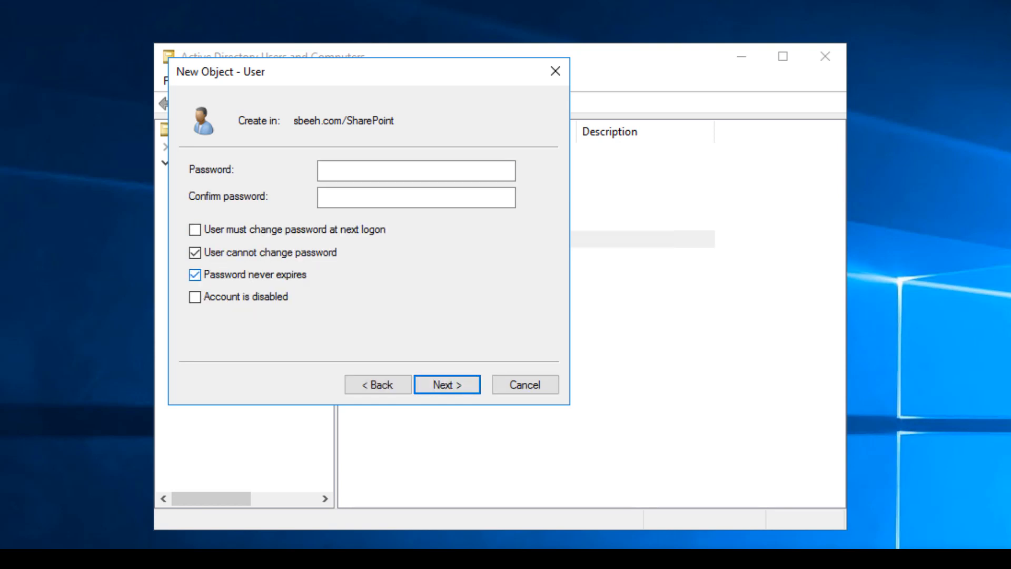
pyautogui.click(417, 171)
pyautogui.write('*********')
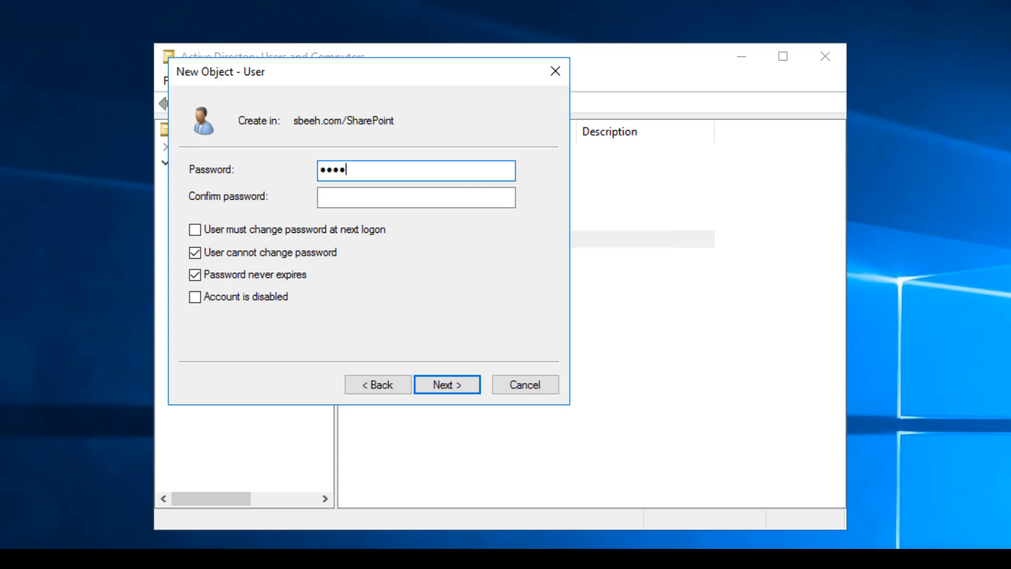
pyautogui.press('Tab')
pyautogui.write('*********')
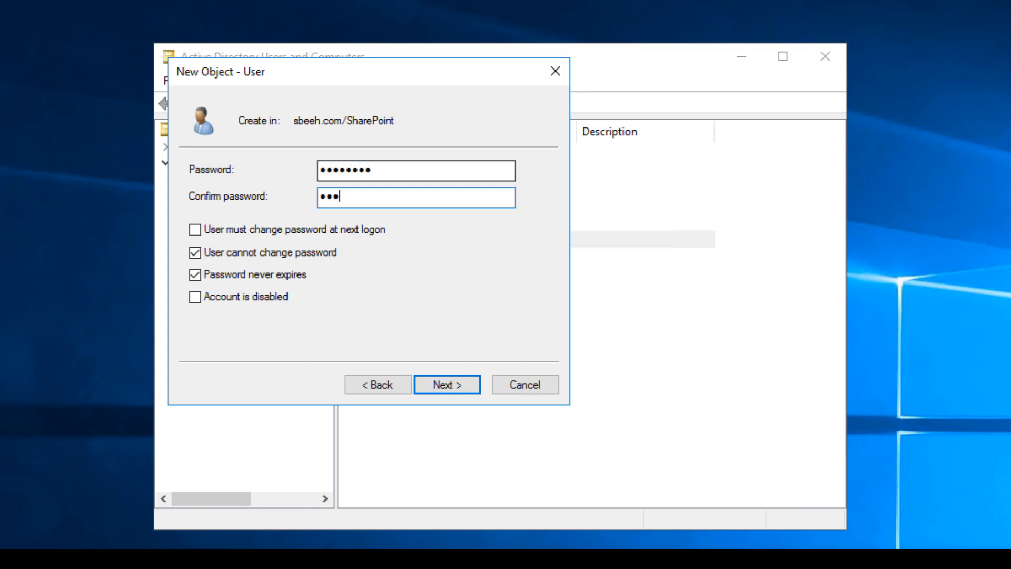
pyautogui.press('Return')
pyautogui.press('Return')
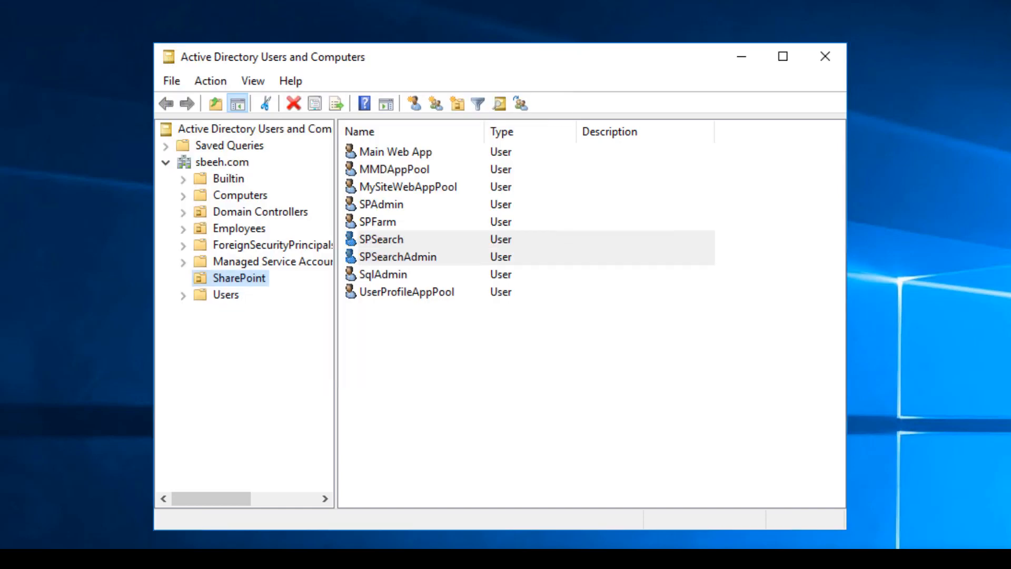
# Step: Start a new SharePoint user named SPSearchQuery as both full name and logon name
pyautogui.click(415, 103)
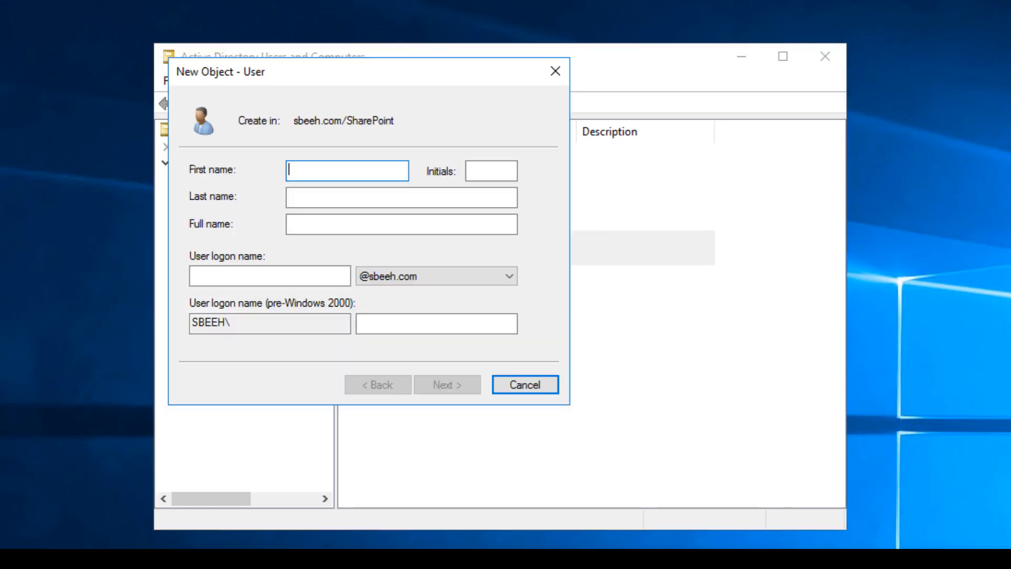
pyautogui.click(358, 224)
pyautogui.hotkey('ctrl', 'v')
pyautogui.press('BackSpace')
pyautogui.press('BackSpace')
pyautogui.press('BackSpace')
pyautogui.press('BackSpace')
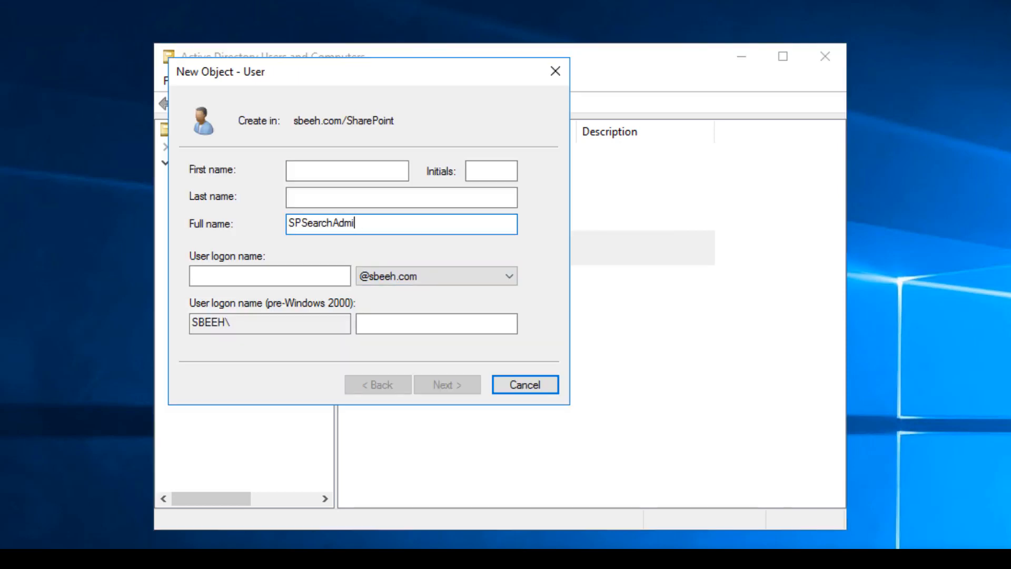
pyautogui.press('BackSpace')
pyautogui.write('Query')
pyautogui.hotkey('ctrl', 'a')
pyautogui.press('Tab')
pyautogui.hotkey('ctrl', 'v')
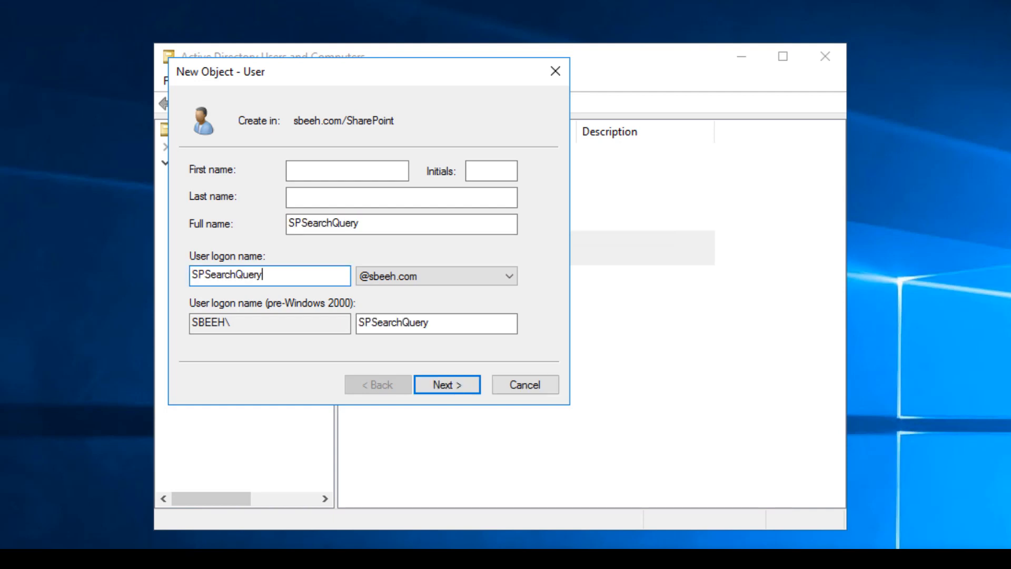
pyautogui.click(447, 385)
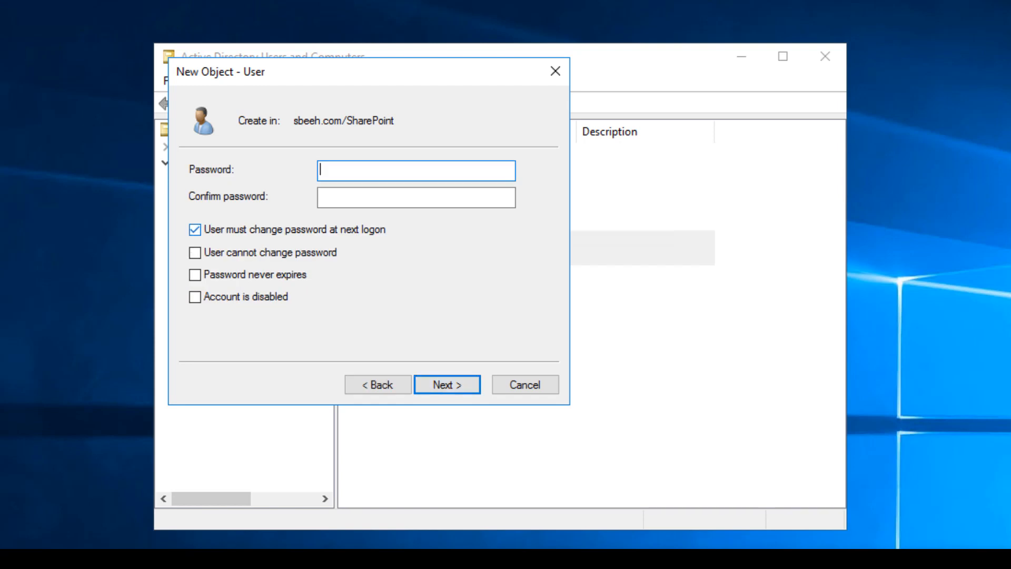
# Step: Set SPSearchQuery's password as unchangeable and never-expiring, confirm it, and finish the user
pyautogui.click(195, 230)
pyautogui.click(195, 252)
pyautogui.click(195, 275)
pyautogui.click(369, 170)
pyautogui.write('********')
pyautogui.press('Tab')
pyautogui.write('********')
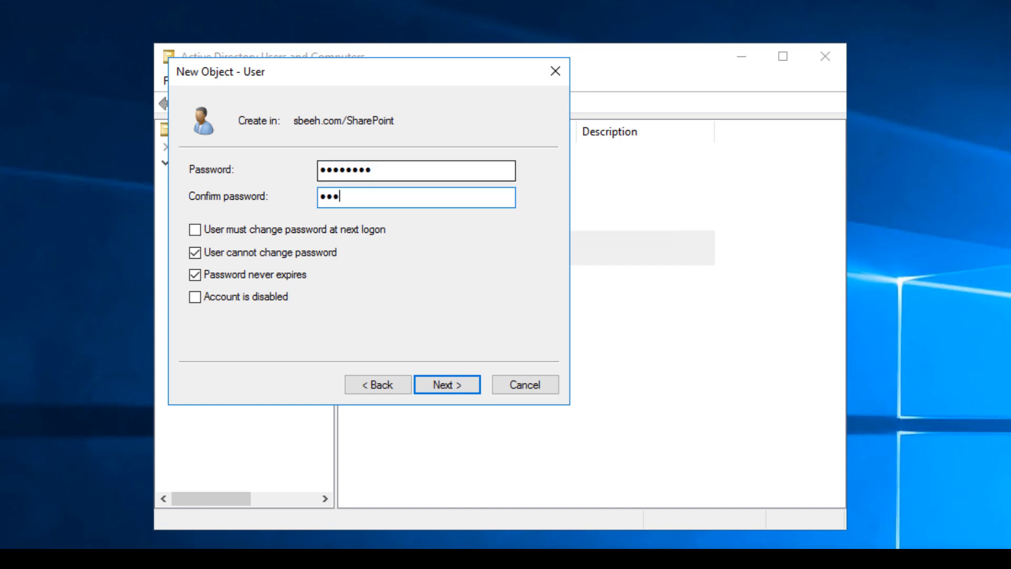
pyautogui.press('Return')
pyautogui.press('Return')
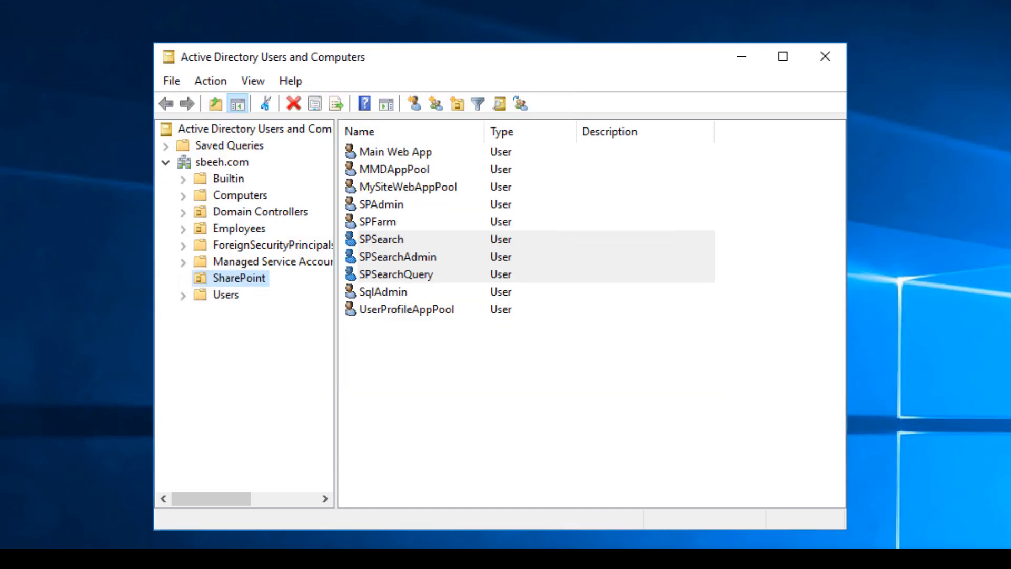
# Step: Start a new SharePoint user named SPContentAccess as both full name and logon name
pyautogui.click(415, 103)
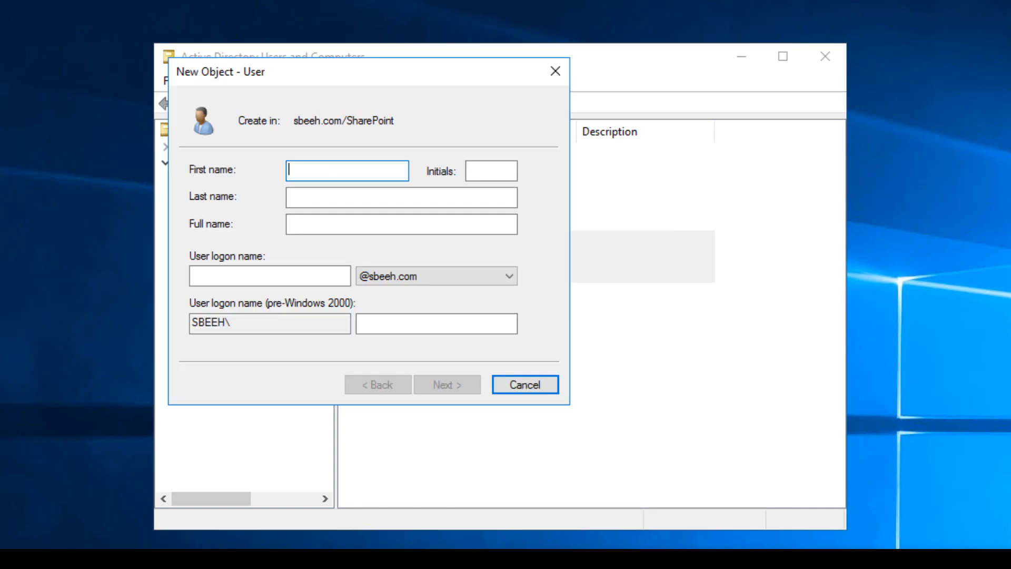
pyautogui.click(402, 224)
pyautogui.hotkey('ctrl', 'v')
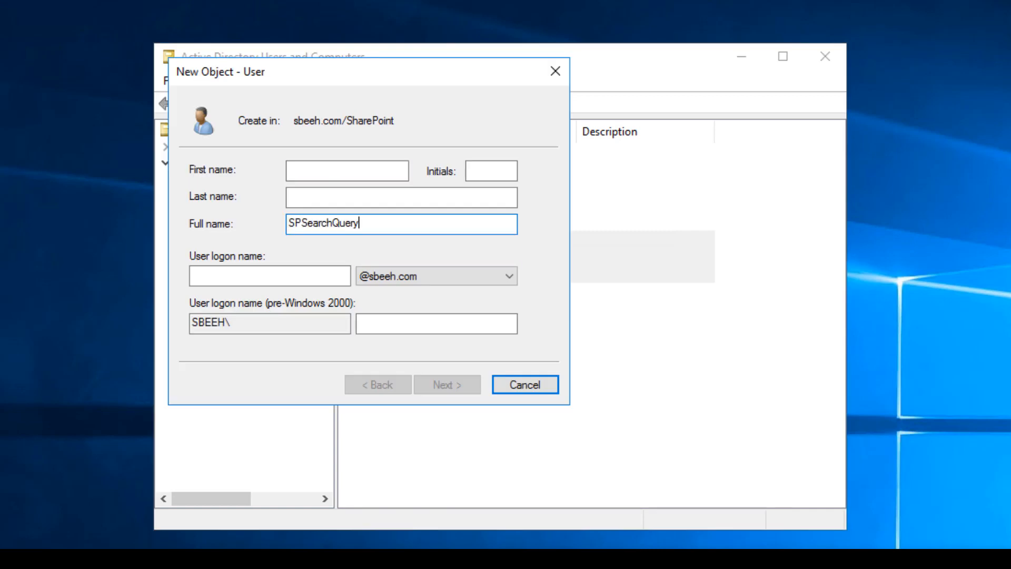
pyautogui.hotkey('ctrl', 'a')
pyautogui.write('SPContentAccce')
pyautogui.press('BackSpace')
pyautogui.press('BackSpace')
pyautogui.press('BackSpace')
pyautogui.press('BackSpace')
pyautogui.write('ccess')
pyautogui.hotkey('ctrl', 'a')
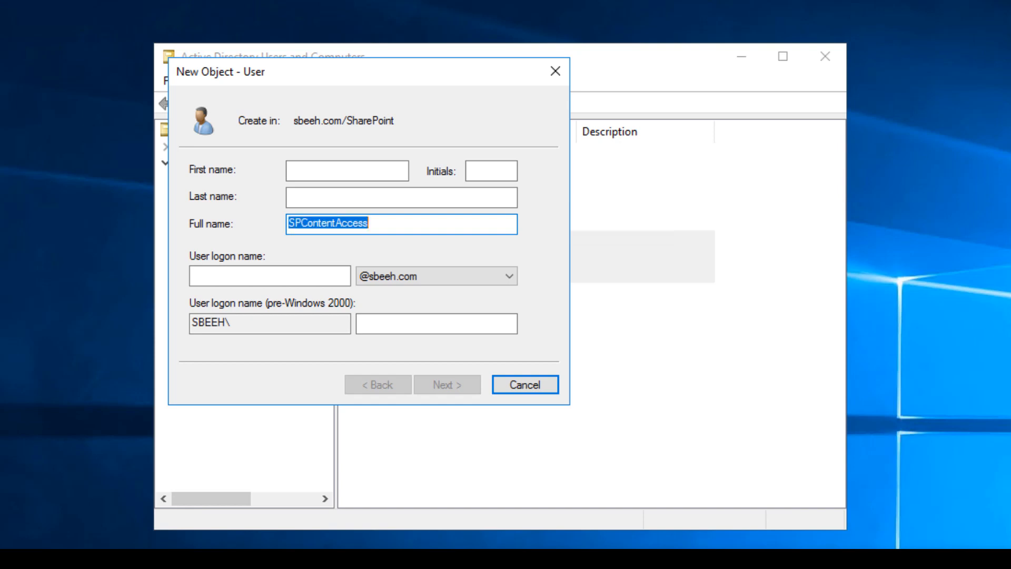
pyautogui.click(270, 276)
pyautogui.hotkey('ctrl', 'v')
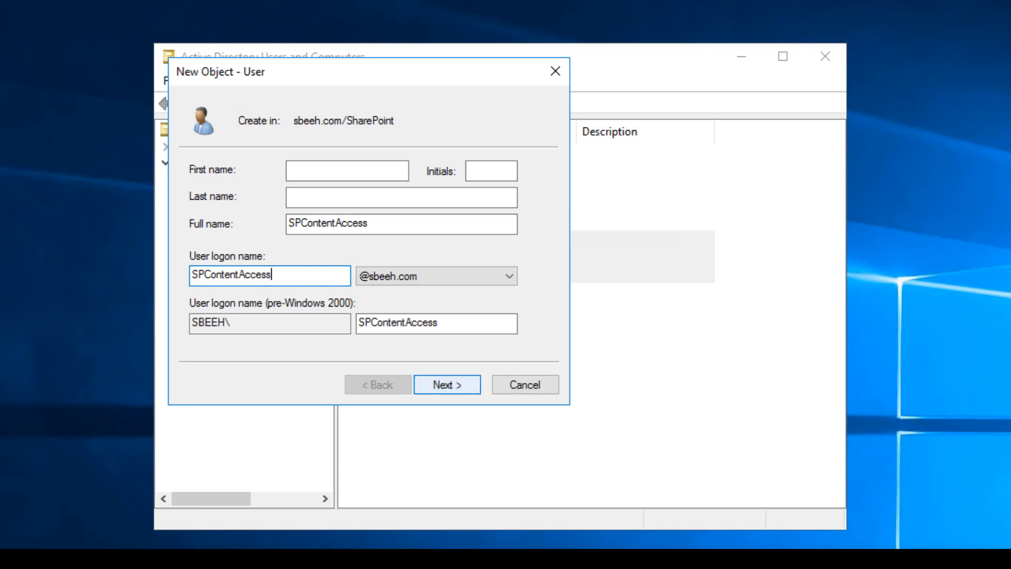
pyautogui.click(447, 384)
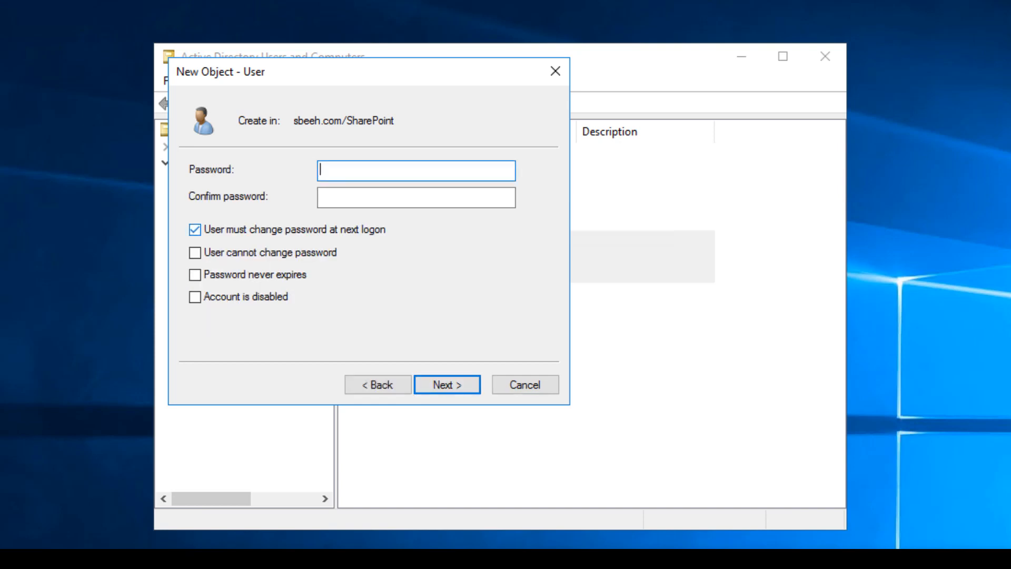
# Step: Make SPContentAccess's password unchangeable and never-expiring, and enter and confirm the password
pyautogui.click(195, 229)
pyautogui.click(195, 253)
pyautogui.click(195, 275)
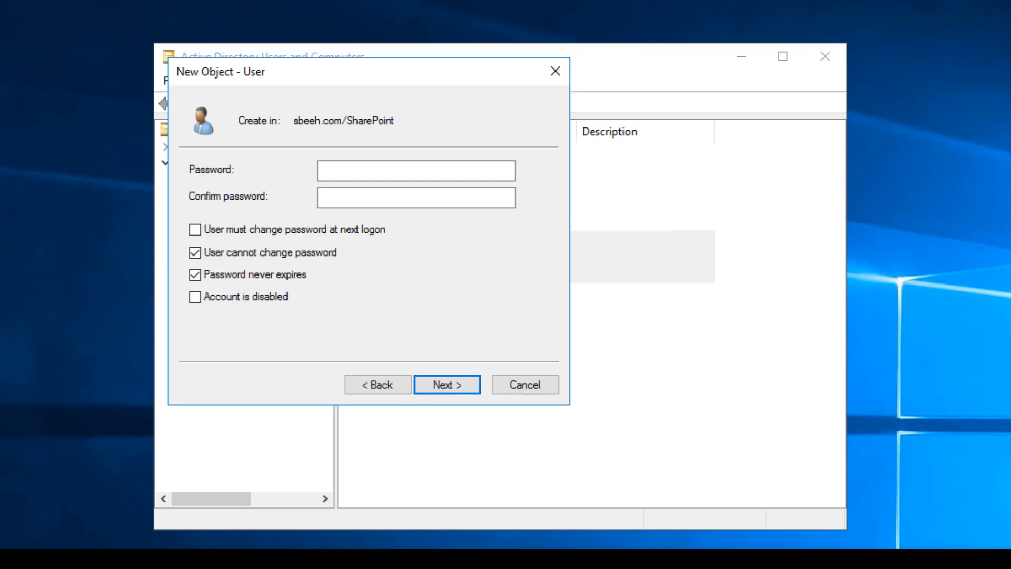
pyautogui.click(416, 170)
pyautogui.write('*****')
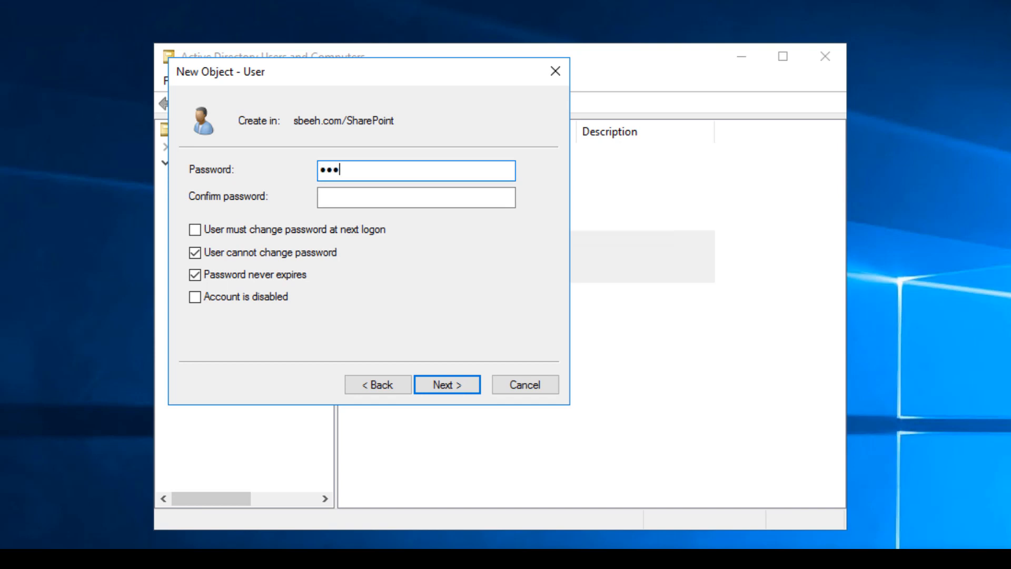
pyautogui.press('BackSpace')
pyautogui.press('BackSpace')
pyautogui.press('BackSpace')
pyautogui.press('BackSpace')
pyautogui.press('BackSpace')
pyautogui.write('********')
pyautogui.press('Tab')
pyautogui.write('****')
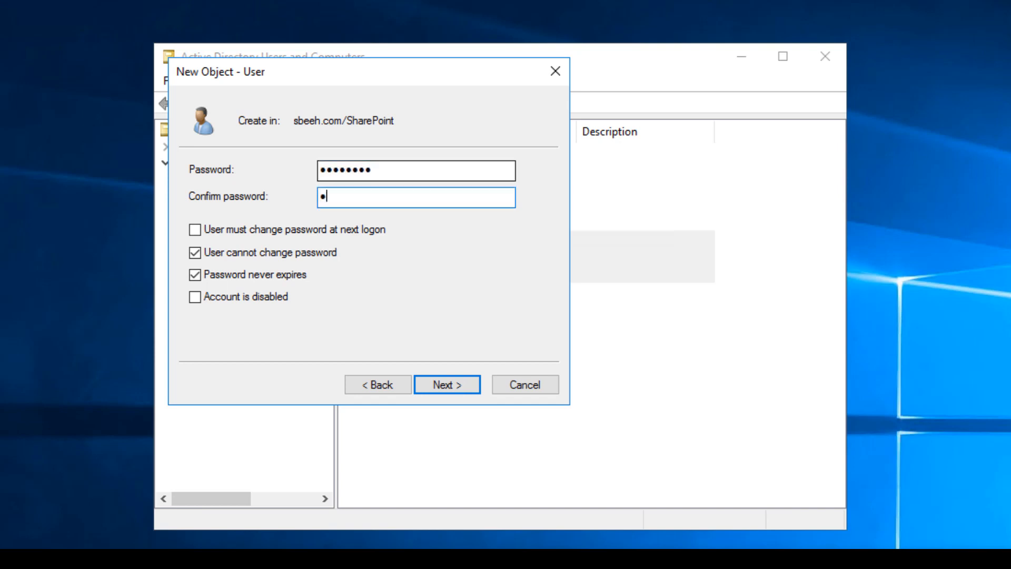
pyautogui.write('*****')
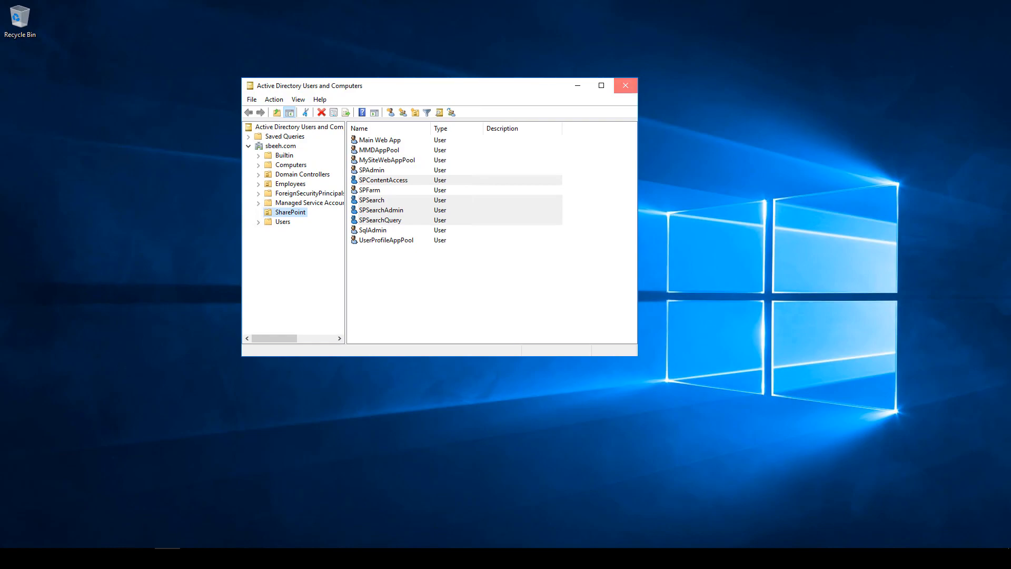
# Step: Register sbeeh\SPSearch as a managed account with New-SPManagedAccount
pyautogui.click(625, 86)
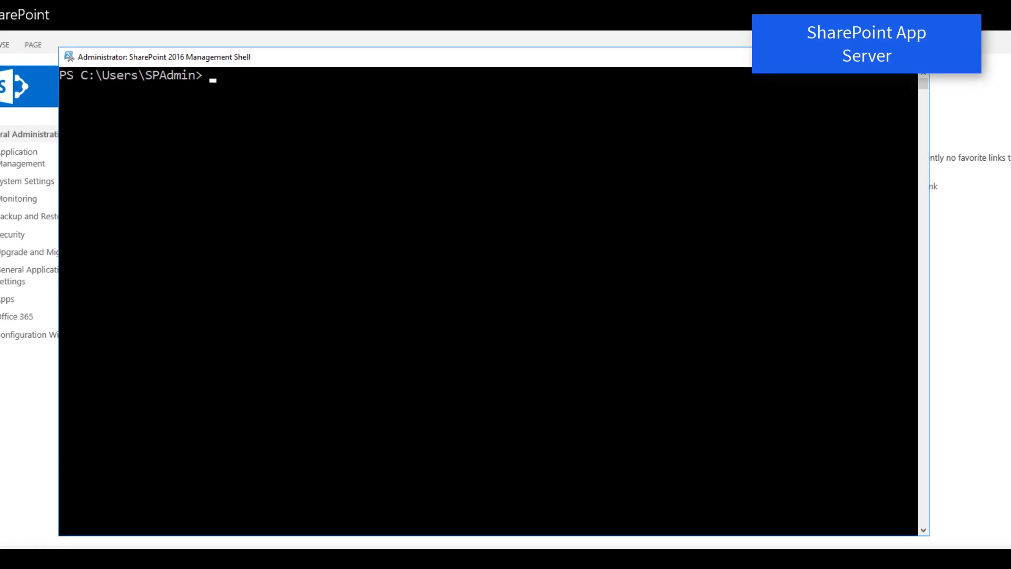
pyautogui.write('new')
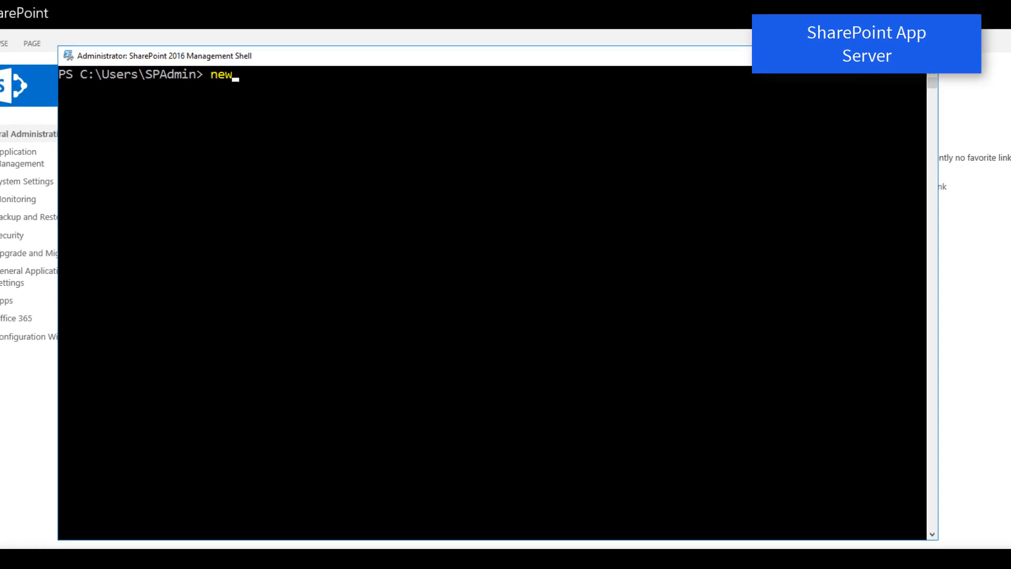
pyautogui.write('-spma')
pyautogui.press('Tab')
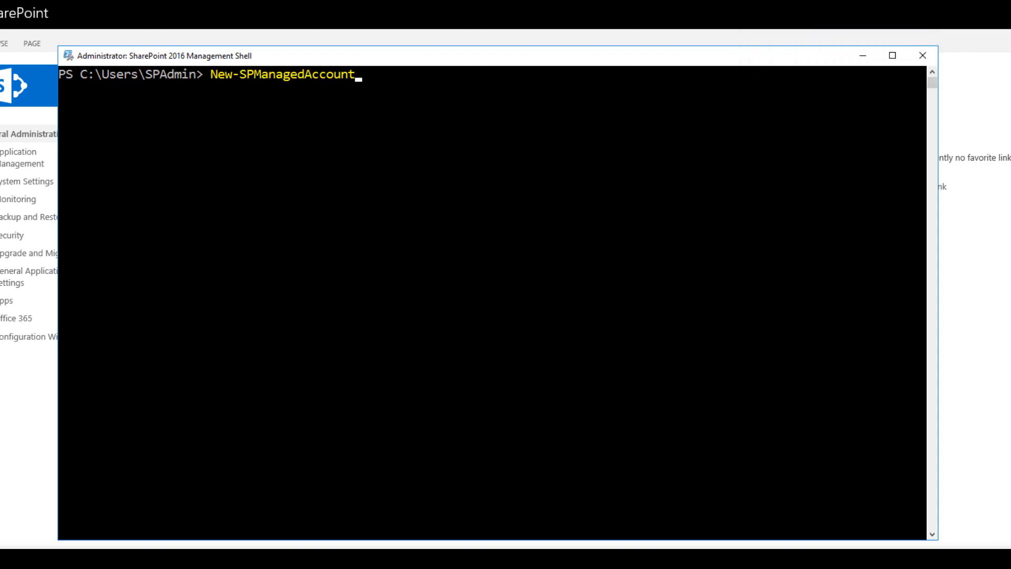
pyautogui.press('Return')
pyautogui.write('s')
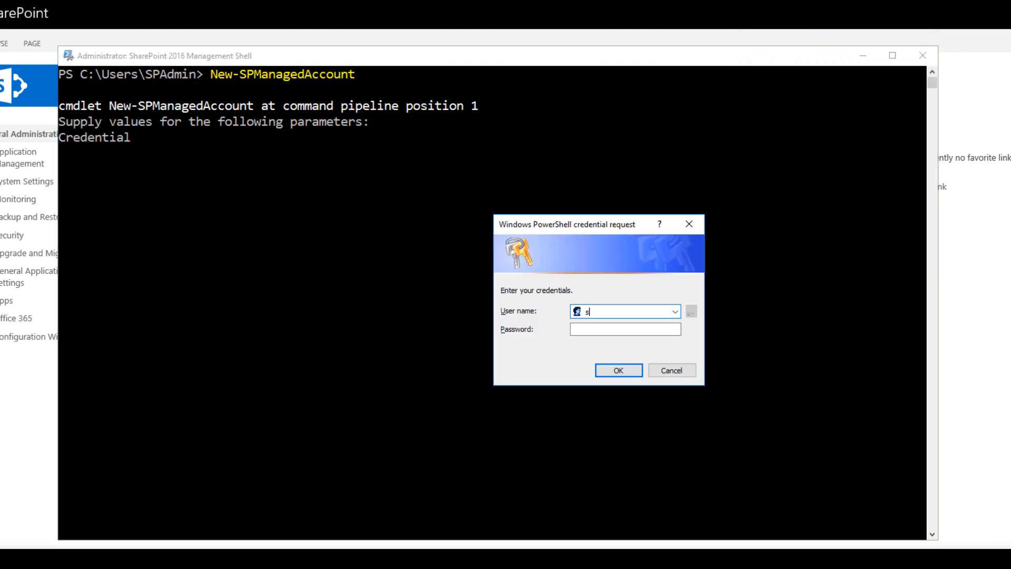
pyautogui.write('beeh\\SPSearch')
pyautogui.hotkey('ctrl', 'a')
pyautogui.press('Tab')
pyautogui.write('••••••')
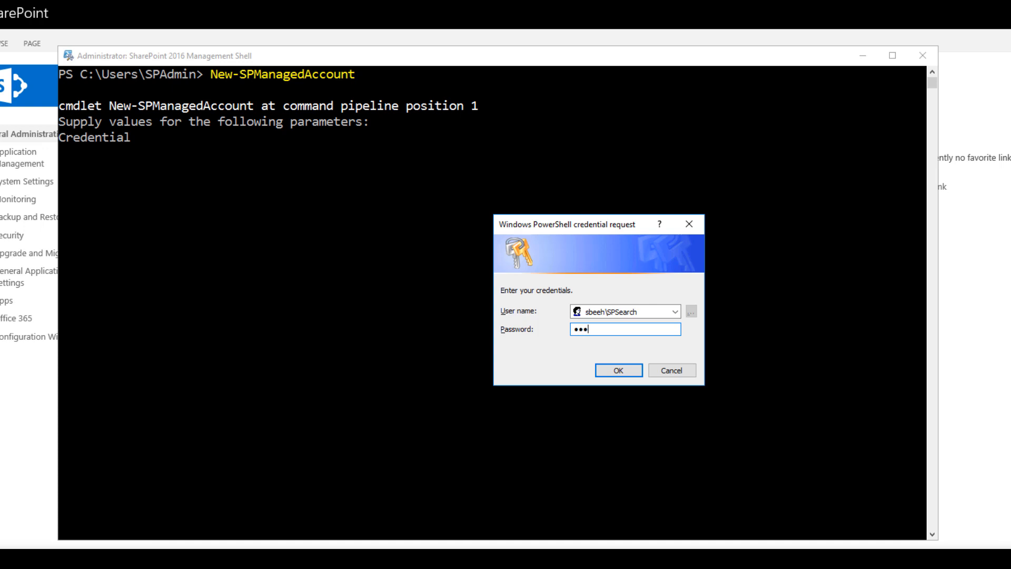
pyautogui.write('•••')
pyautogui.press('Return')
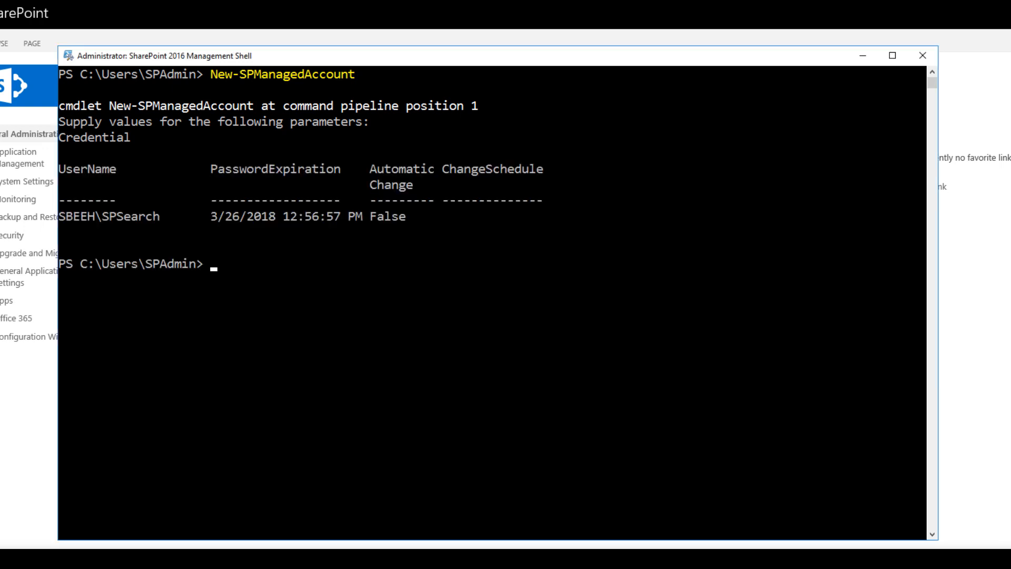
# Step: Register sbeeh\SPSearchAdmin as a managed account
pyautogui.press('Up')
pyautogui.press('Return')
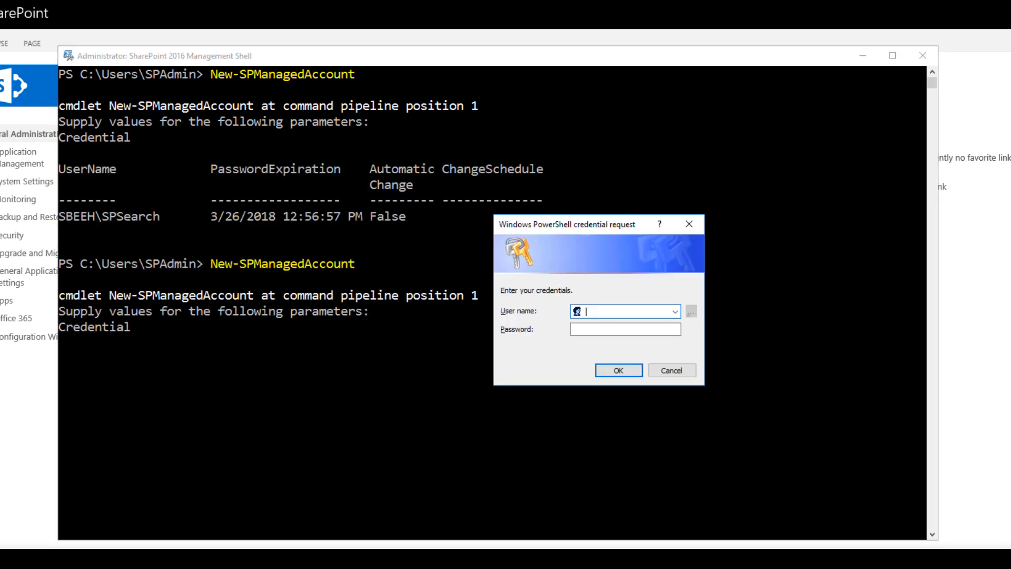
pyautogui.write('sbeeh\\SPSearchAdmin')
pyautogui.press('Tab')
pyautogui.write('***')
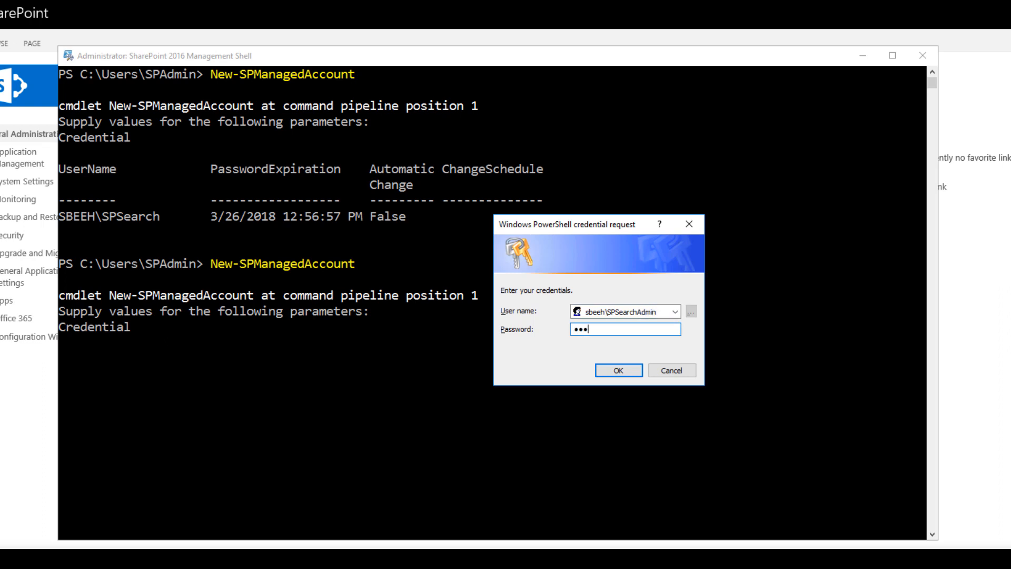
pyautogui.write('******')
pyautogui.press('Return')
# Step: Begin registering sbeeh\SPSearchQuery as a managed account
pyautogui.press('Up')
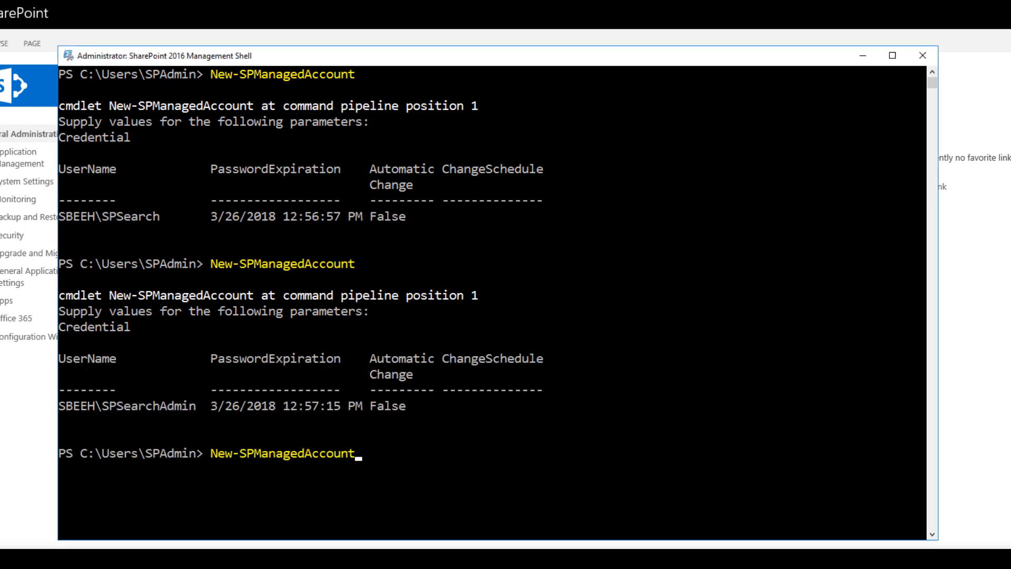
pyautogui.press('Return')
pyautogui.write('sbeeh\\SPSearch')
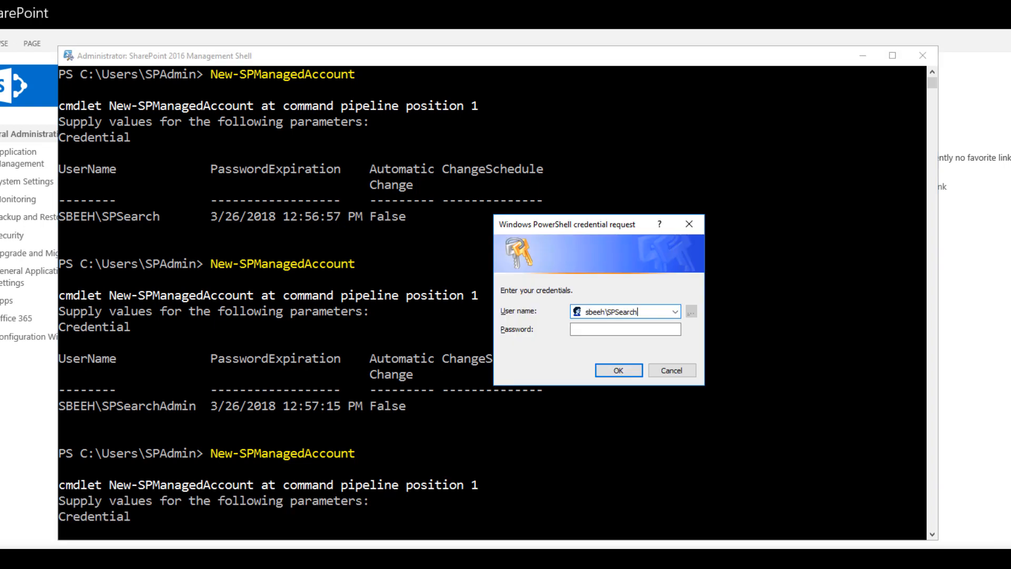
pyautogui.write('Query')
pyautogui.press('Tab')
# Step: Finish registering SPSearchQuery, then open the new Search Service Application form from Manage service applications
pyautogui.write('P')
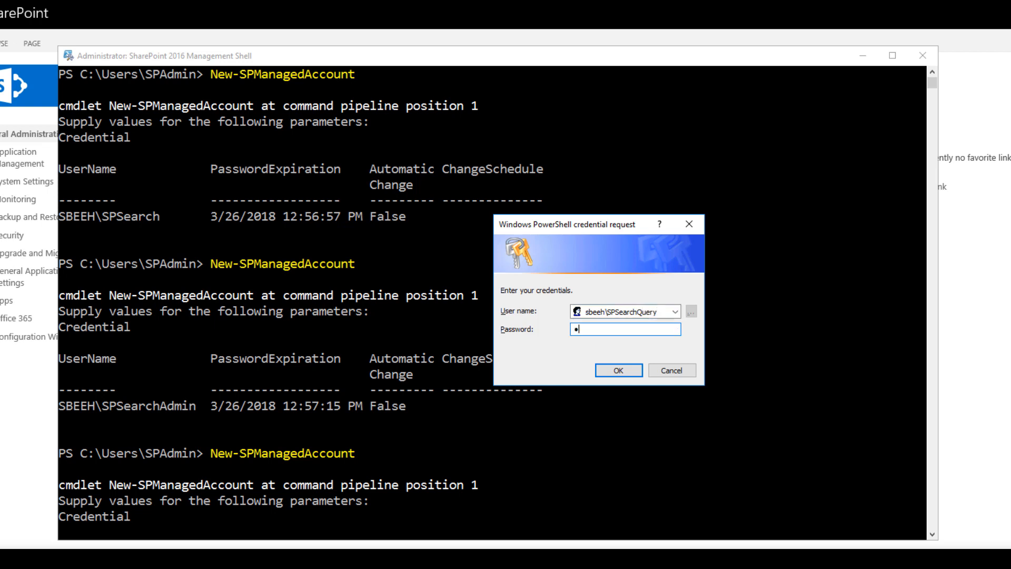
pyautogui.write('assword1')
pyautogui.press('Return')
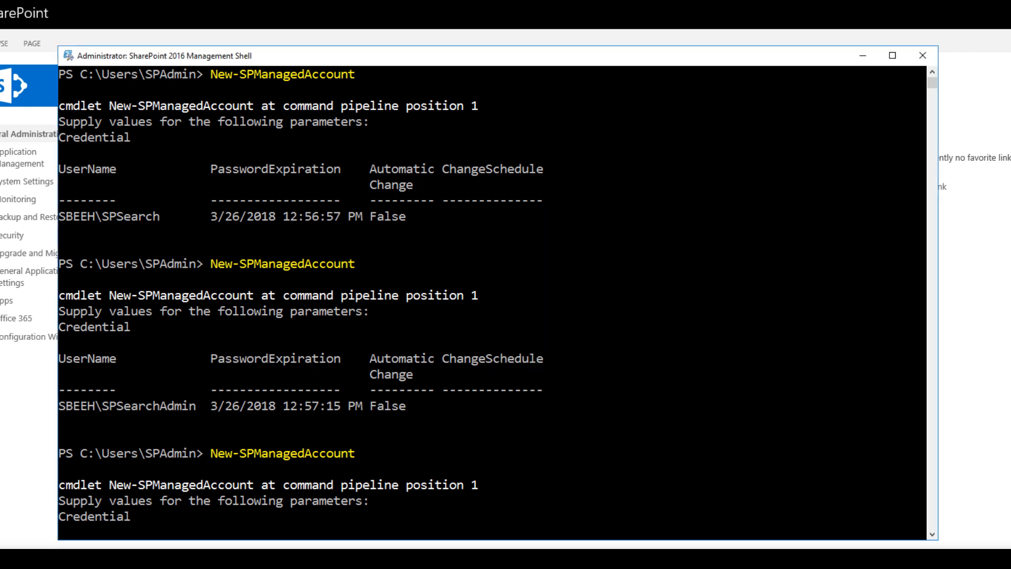
pyautogui.click(863, 55)
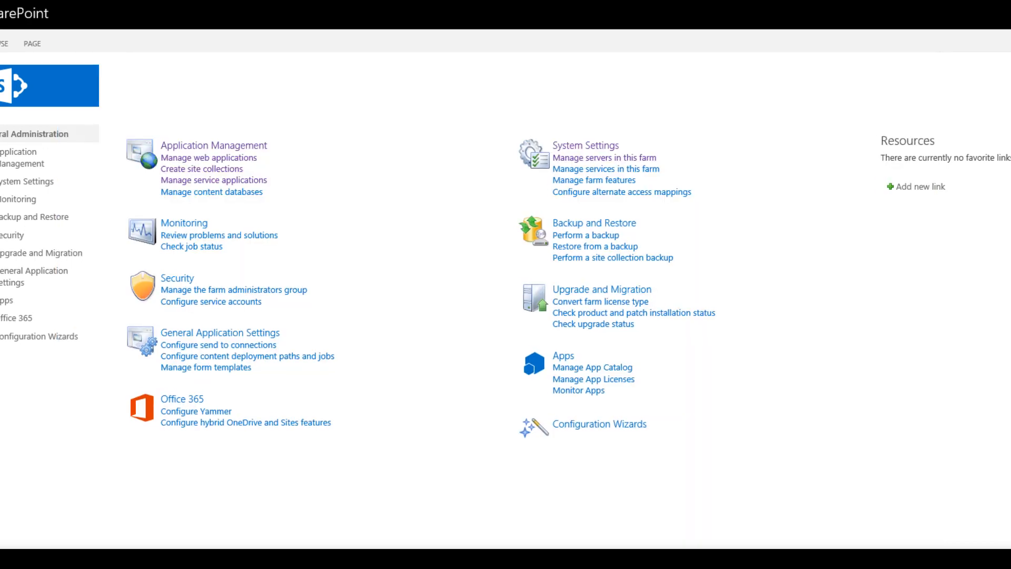
pyautogui.click(41, 158)
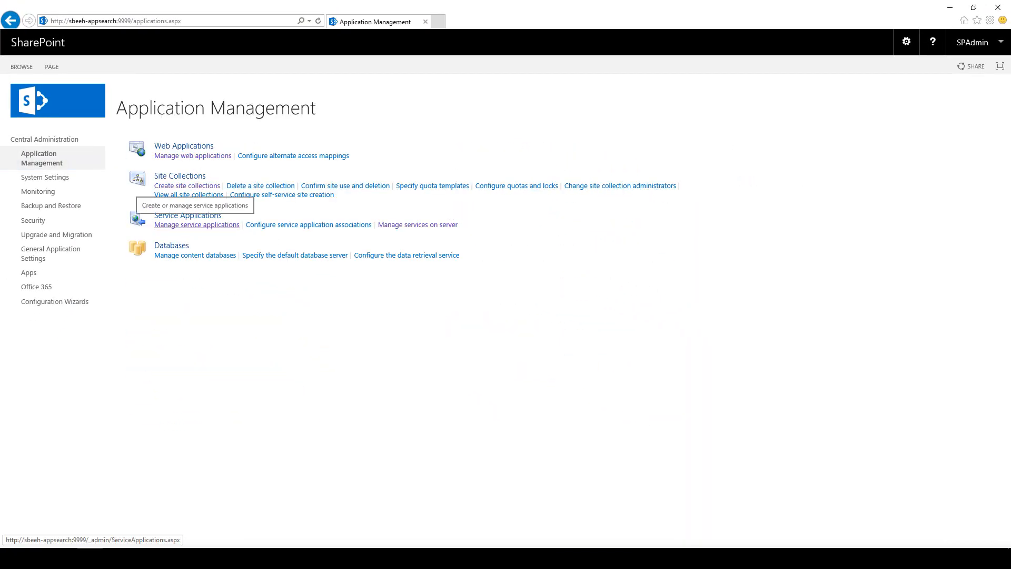
pyautogui.click(196, 224)
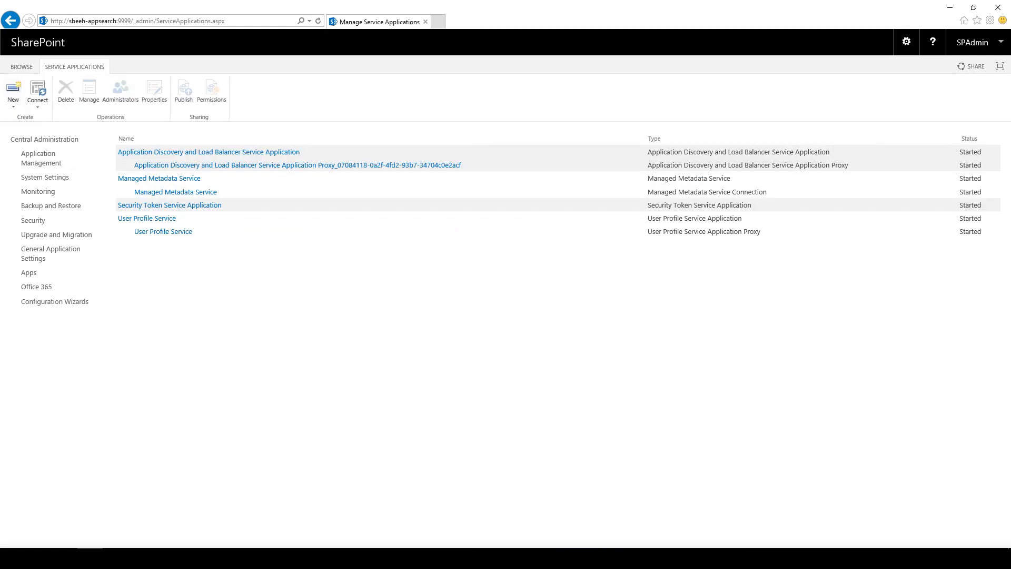
pyautogui.click(13, 94)
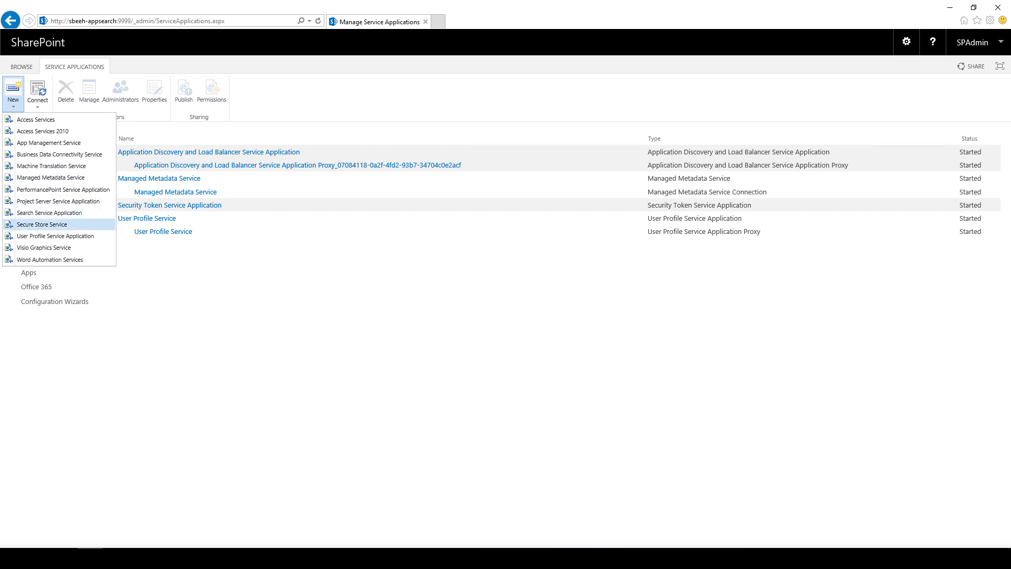
pyautogui.click(49, 213)
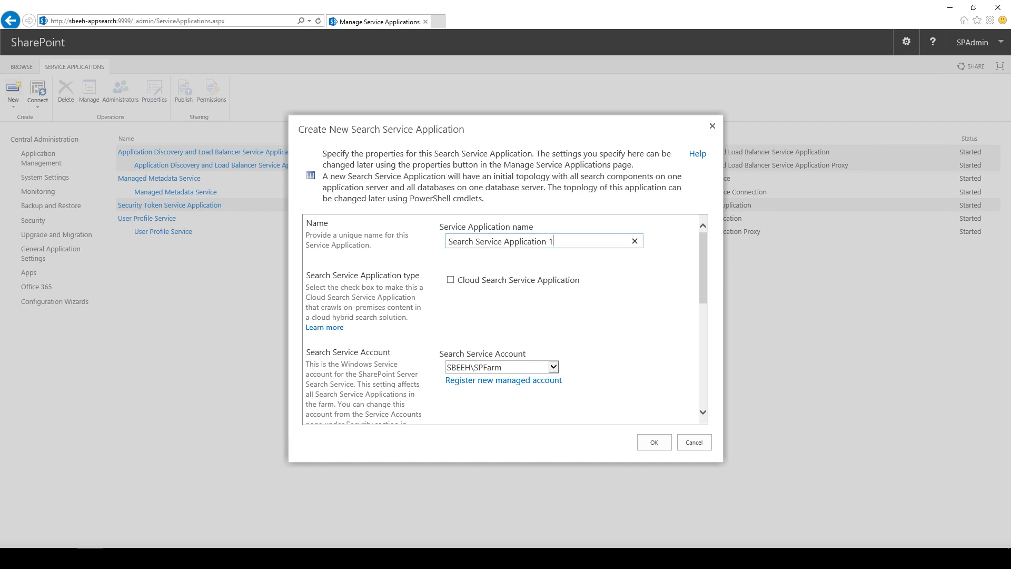
# Step: Name it Search Service Application and choose SPSearch as the search service account
pyautogui.press('BackSpace')
pyautogui.press('BackSpace')
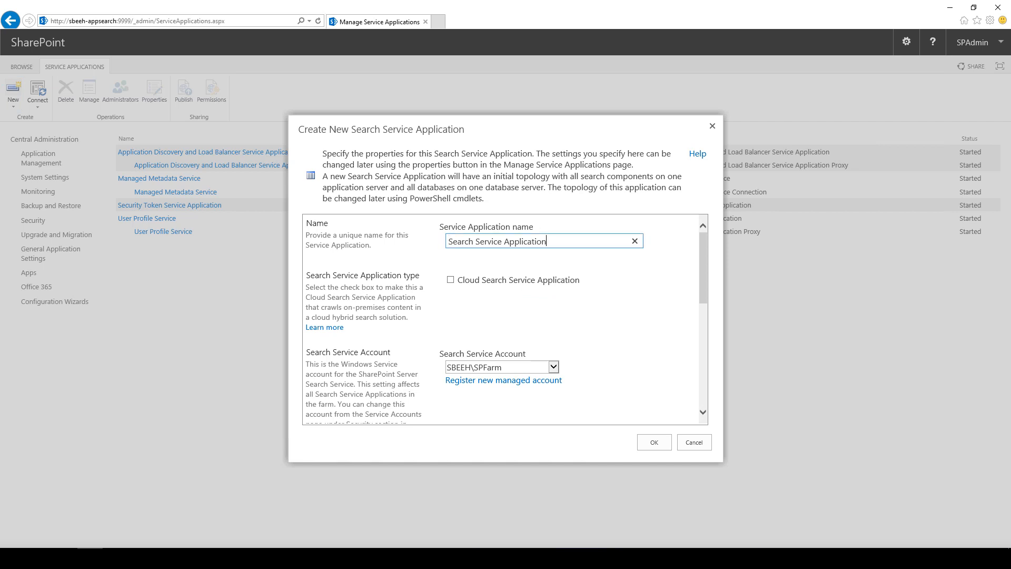
pyautogui.click(554, 367)
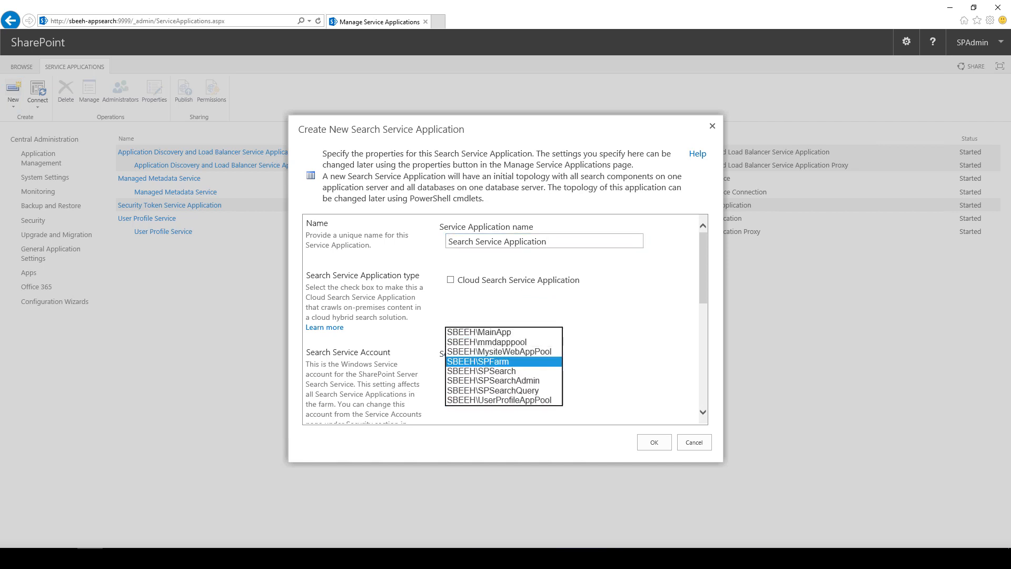
pyautogui.click(481, 370)
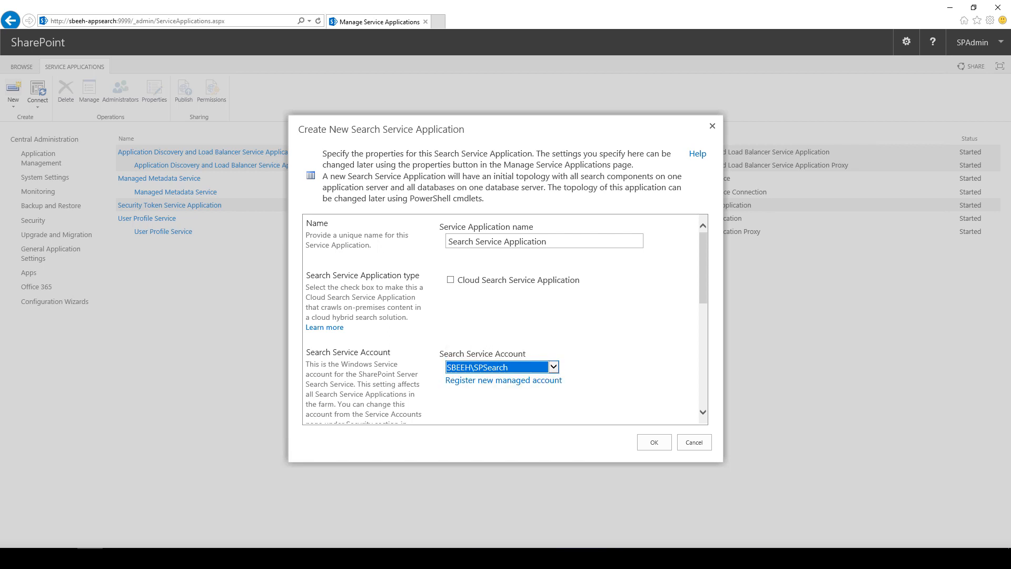
pyautogui.scroll(-5, 514, 322)
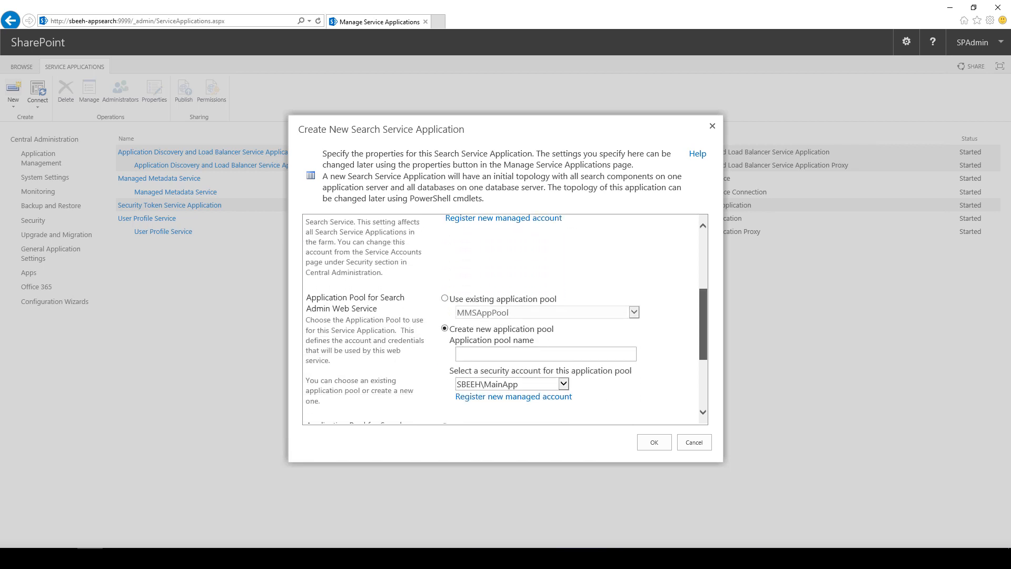
# Step: Create a new SearchAdminAppPool application pool running as SPSearch
pyautogui.click(508, 279)
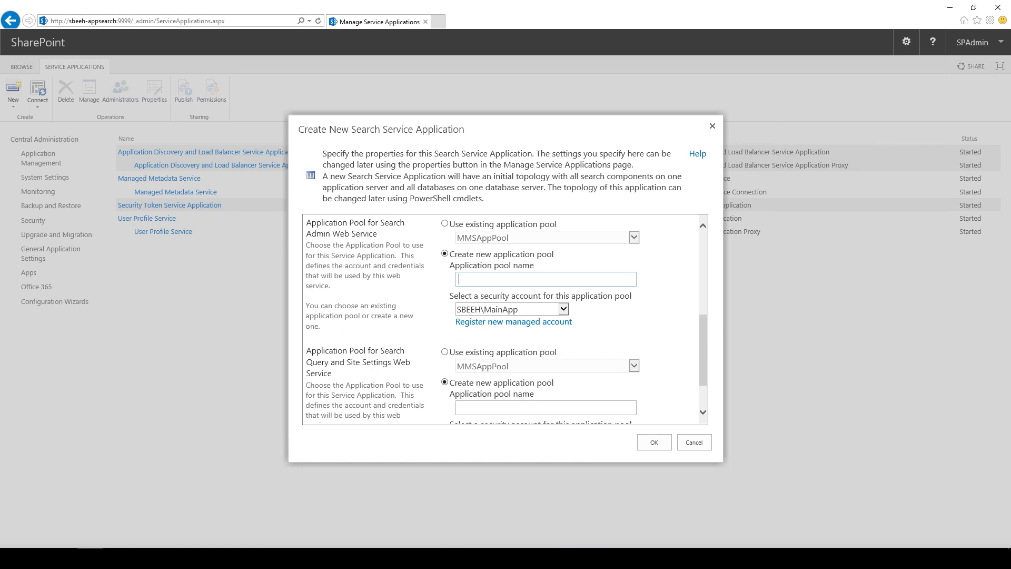
pyautogui.write('SearchAdminAppPool')
pyautogui.click(564, 309)
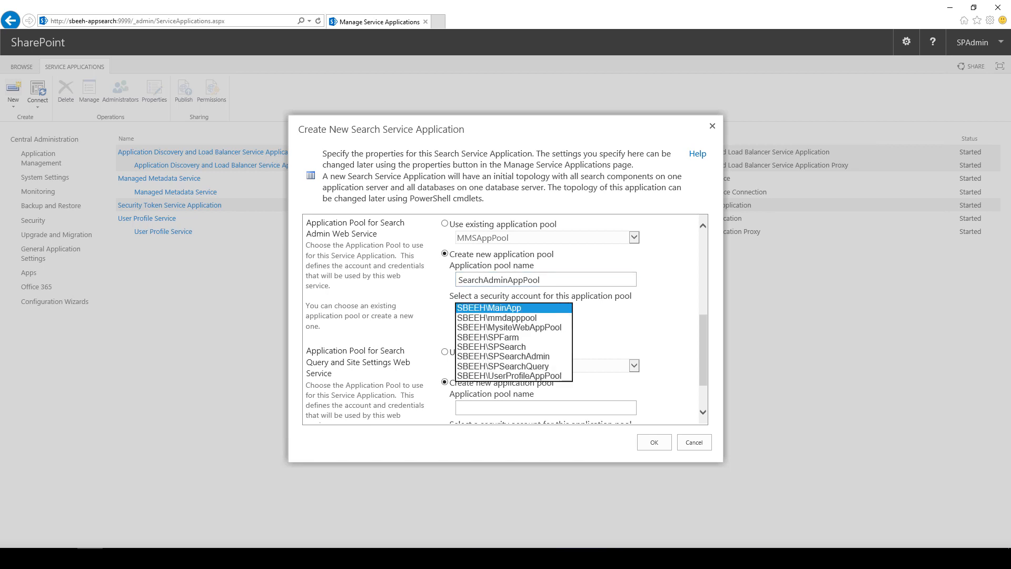
pyautogui.click(491, 347)
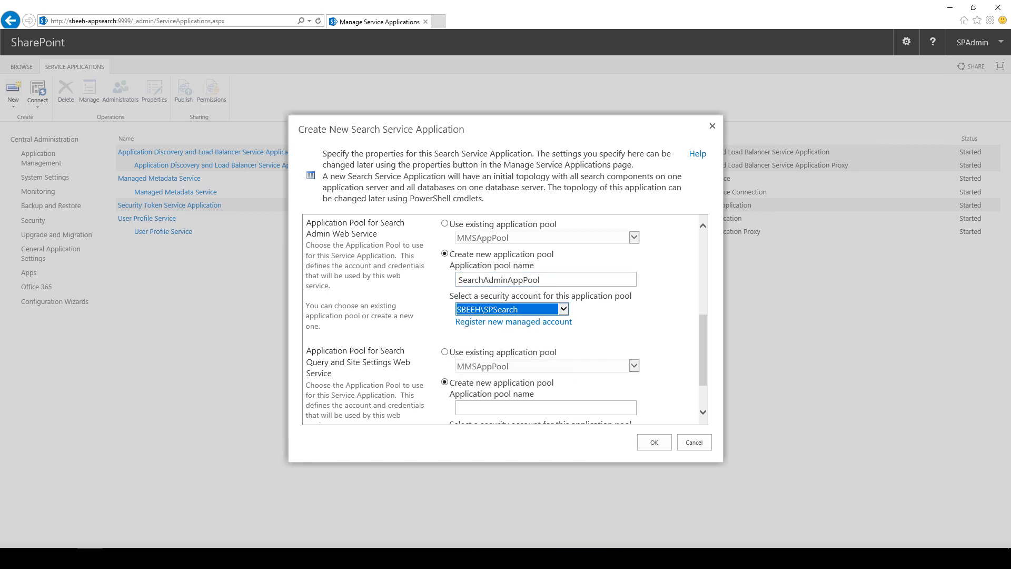
pyautogui.scroll(-1, 506, 318)
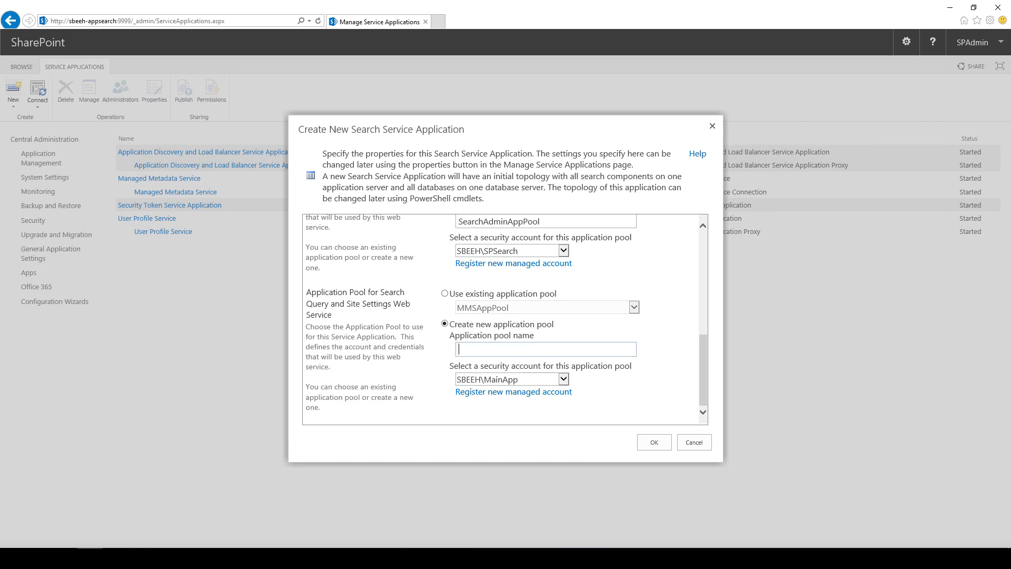
# Step: Create a new SearchQueryAppPool application pool running as SPSearchQuery
pyautogui.write('SearchQueryAppPool')
pyautogui.click(563, 380)
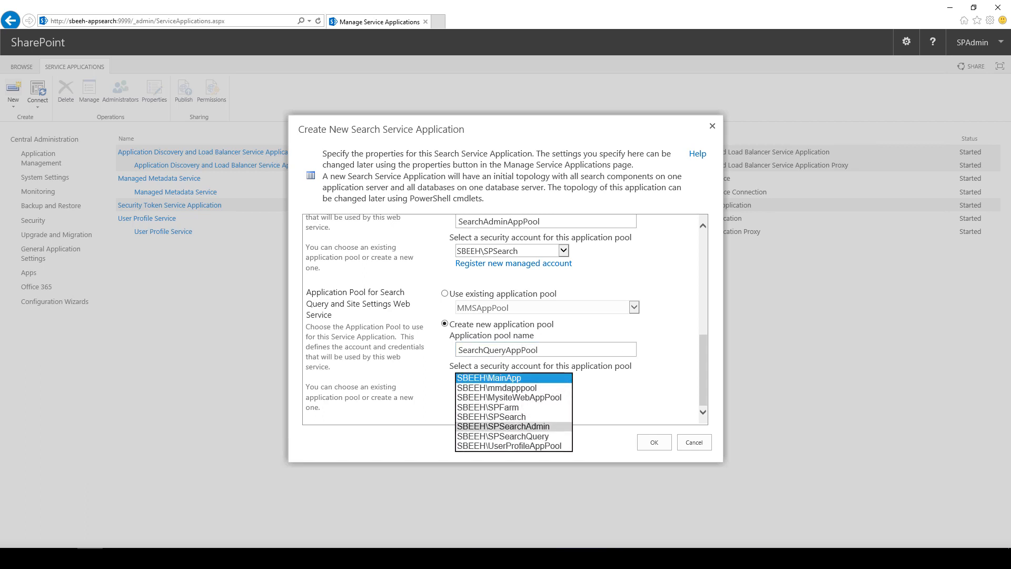
pyautogui.click(503, 436)
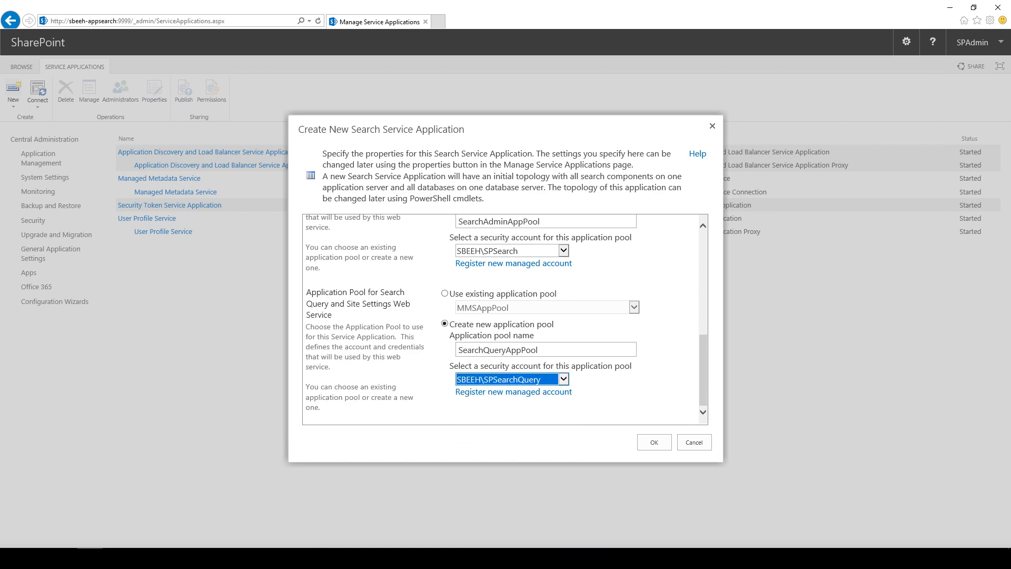
pyautogui.click(606, 403)
pyautogui.scroll(10, 506, 319)
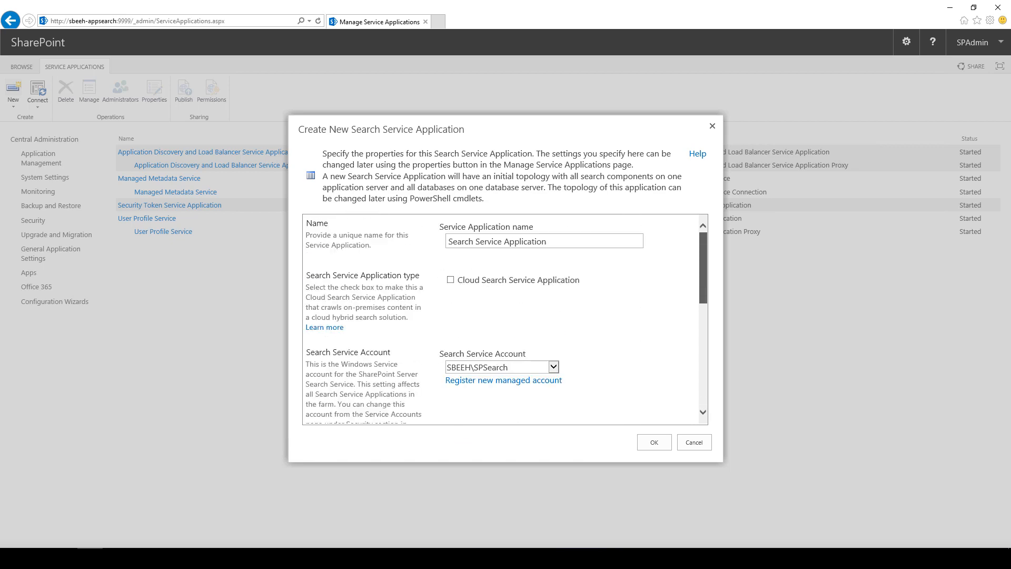
pyautogui.scroll(-10, 506, 319)
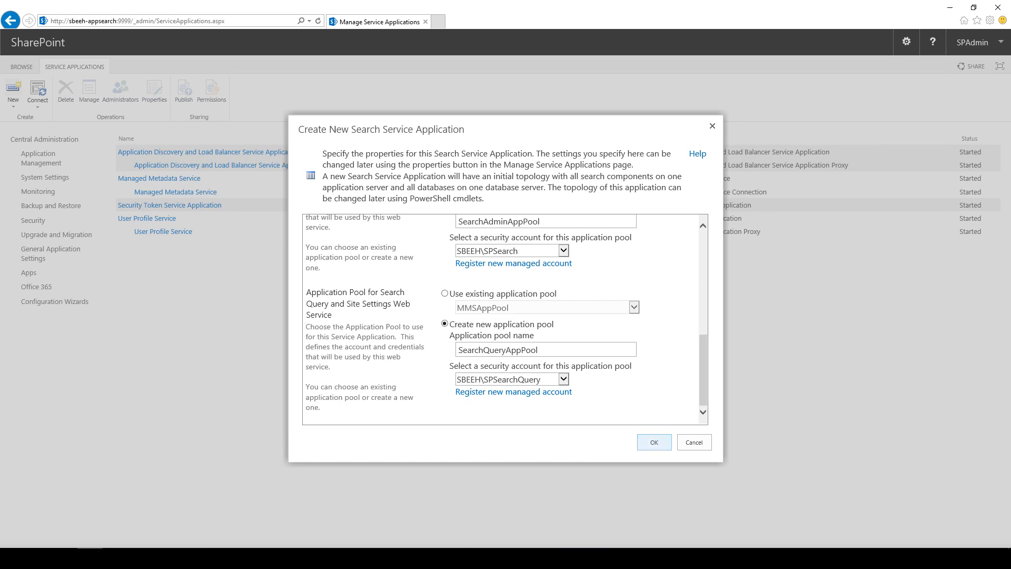
# Step: Create the Search Service Application, review its Search Administration page, and return to Central Administration home
pyautogui.click(655, 443)
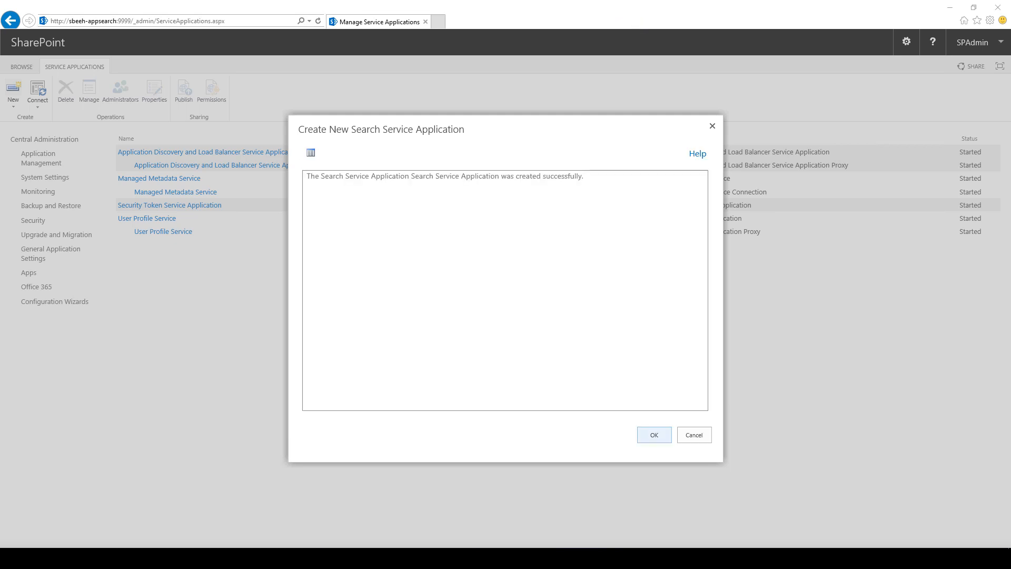
pyautogui.click(654, 435)
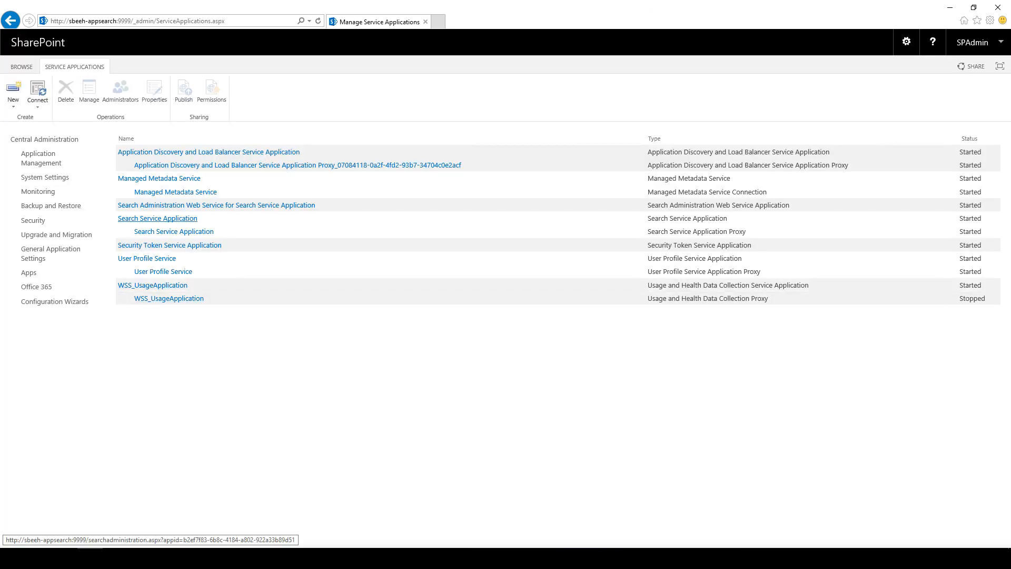
pyautogui.click(158, 219)
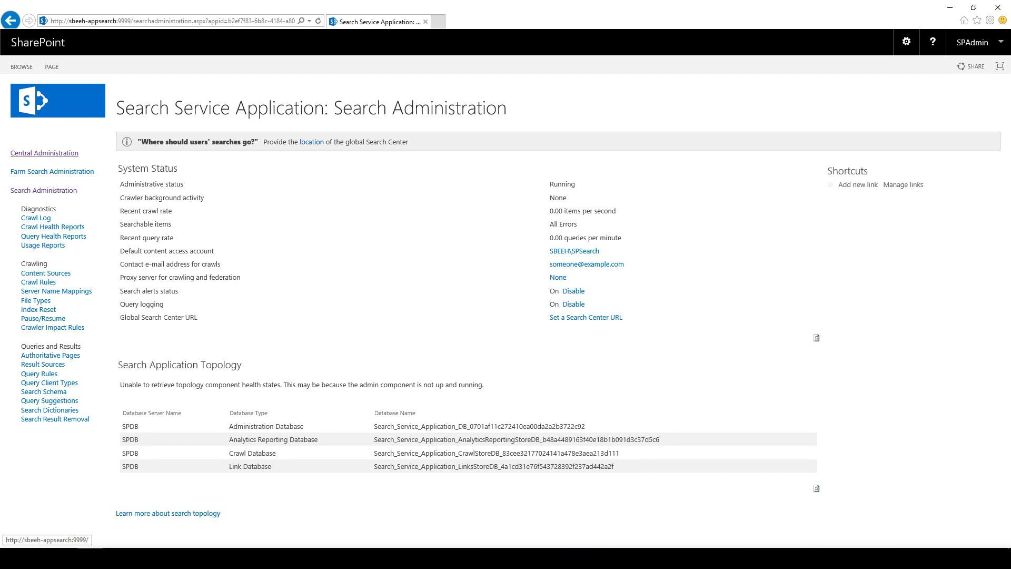
pyautogui.click(45, 152)
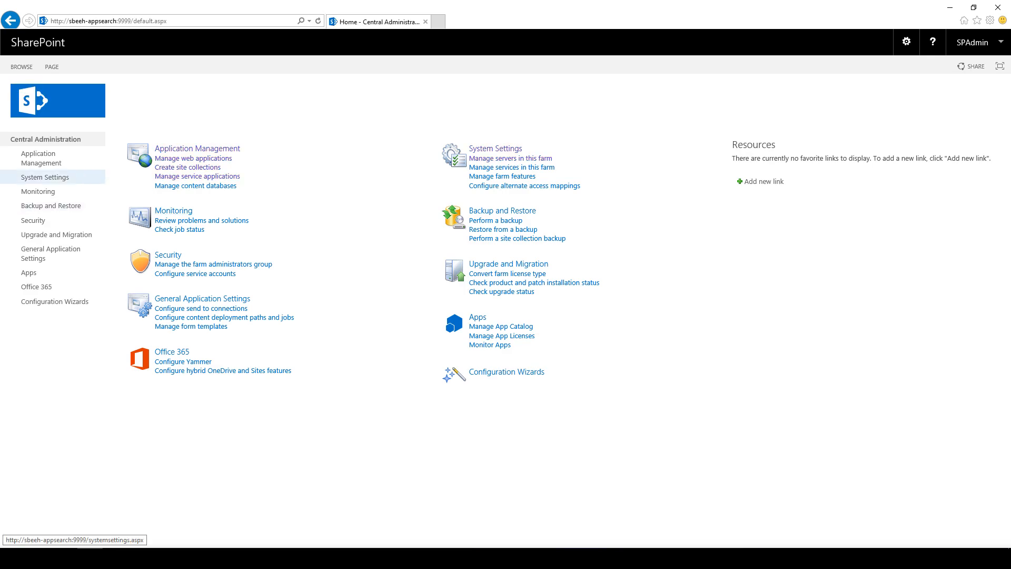
# Step: Show Services on Server for SBEEH-APPSEARCH sorted by status descending, accepting the cookie prompt
pyautogui.click(41, 157)
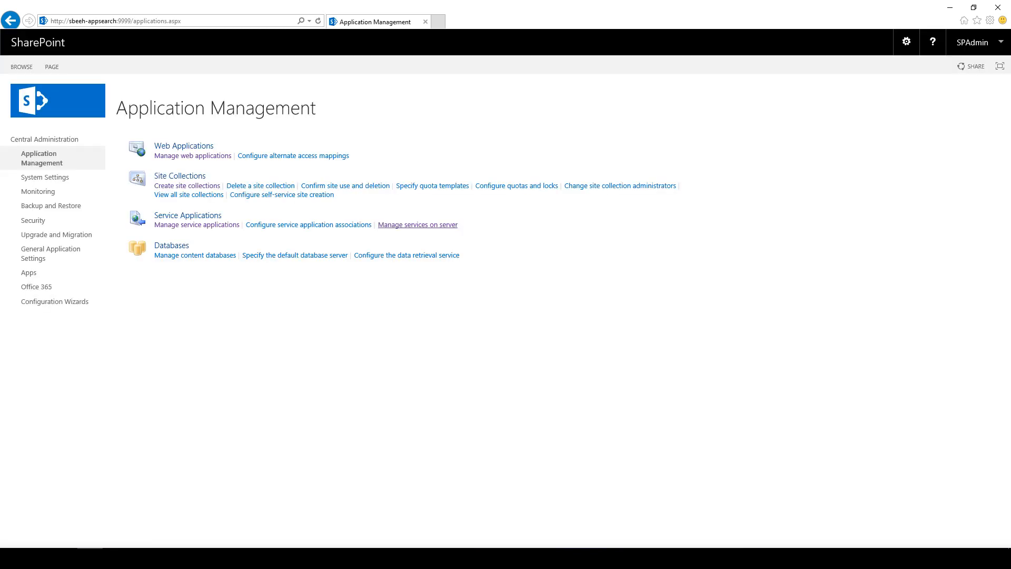
pyautogui.click(418, 224)
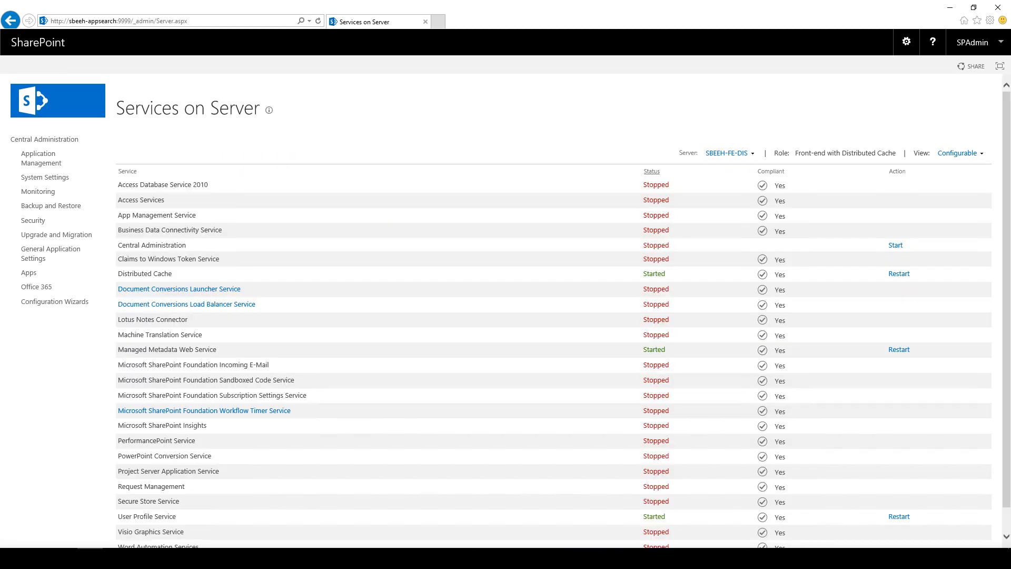
pyautogui.click(652, 172)
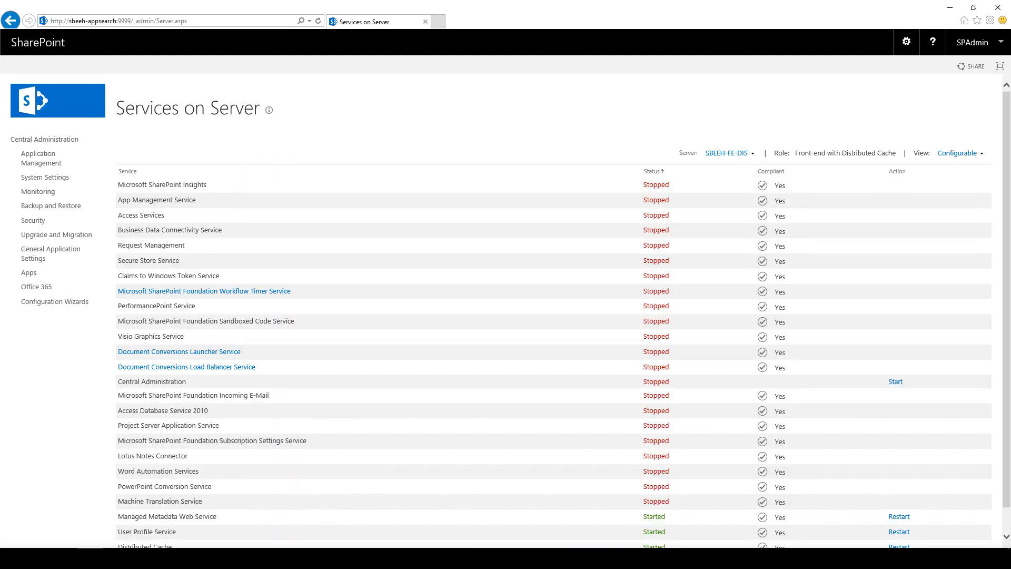
pyautogui.click(652, 171)
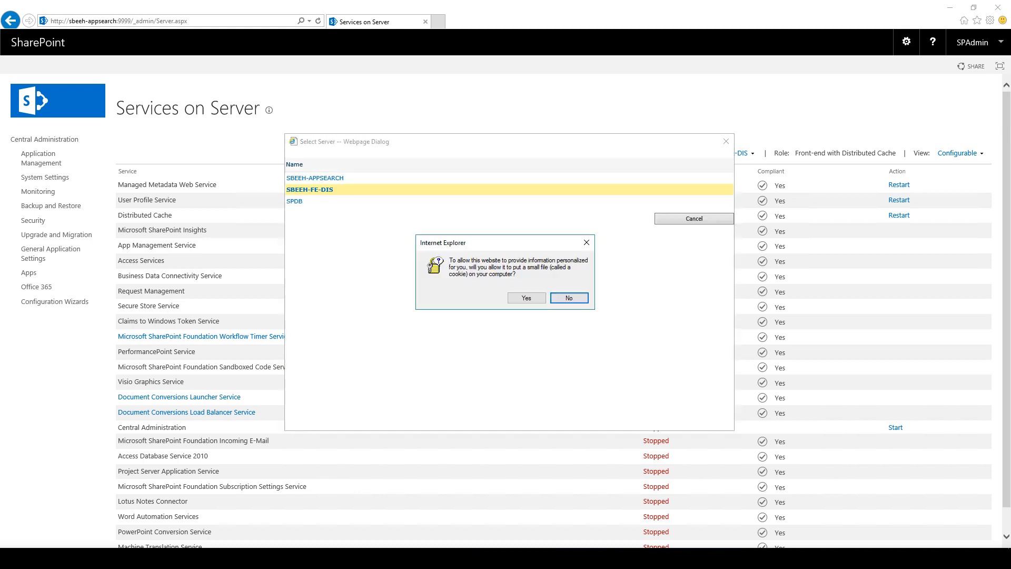
pyautogui.click(526, 298)
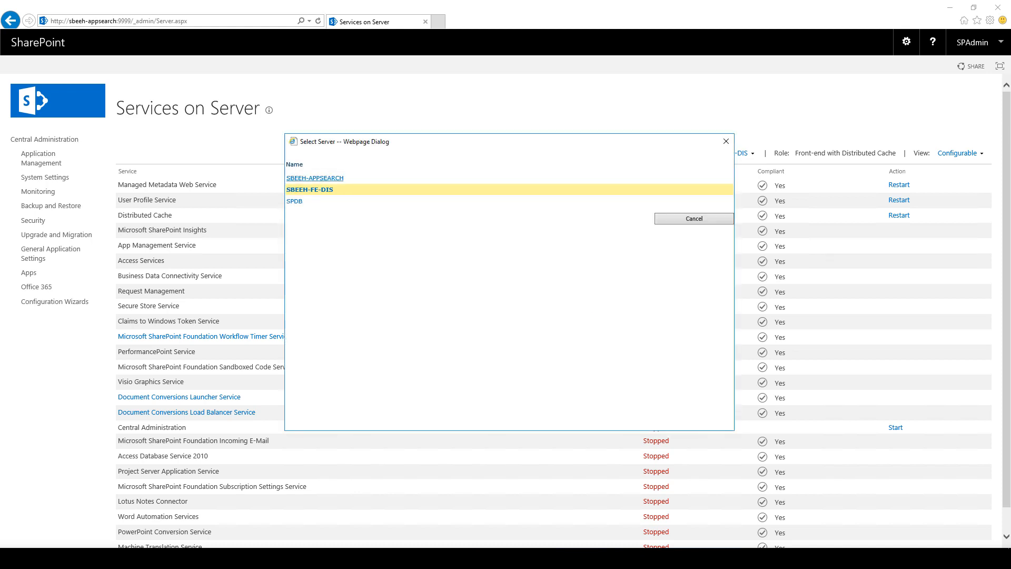
pyautogui.click(315, 179)
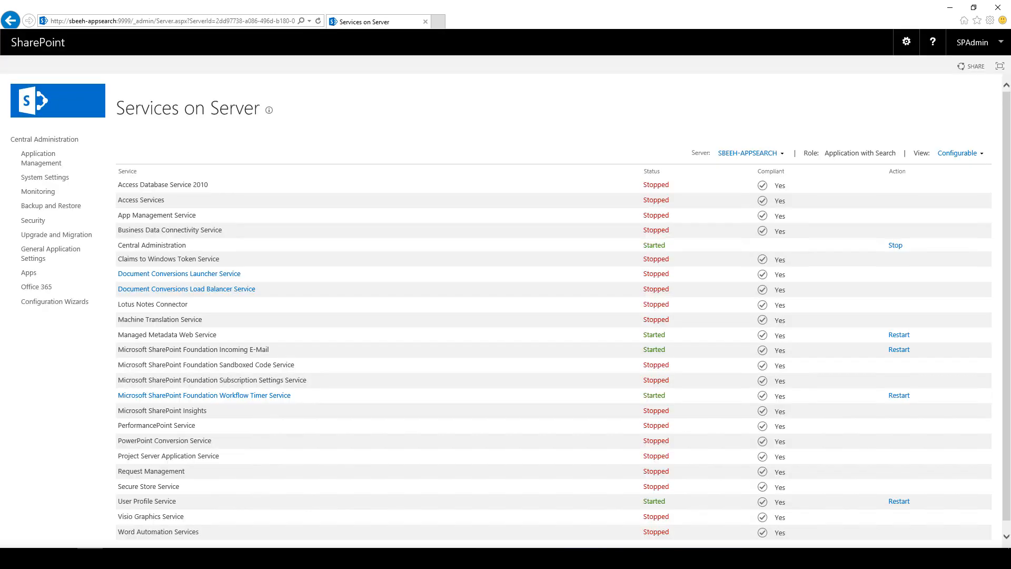
pyautogui.click(652, 171)
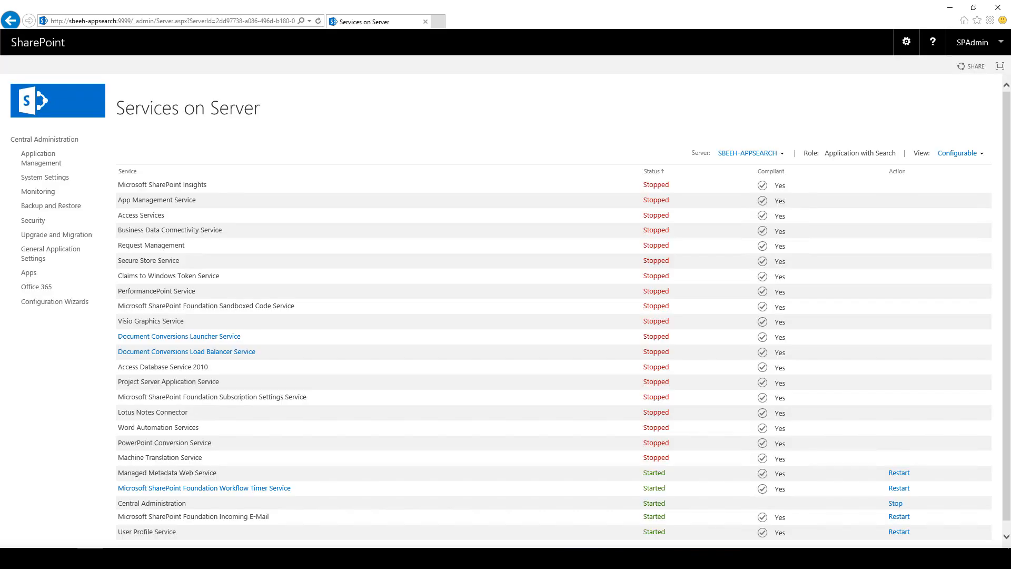
pyautogui.click(652, 171)
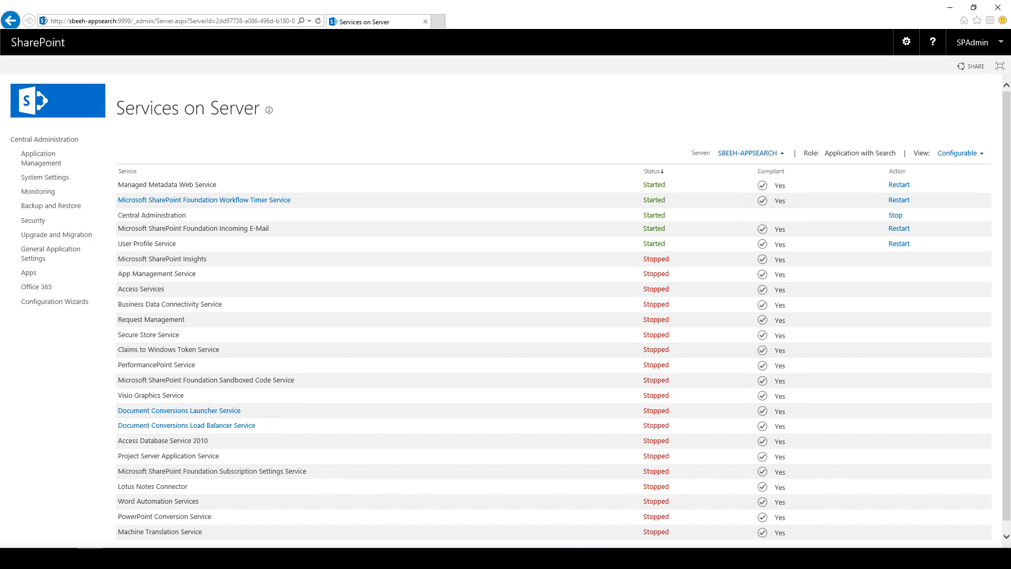
pyautogui.scroll(-1, 511, 307)
pyautogui.scroll(1, 501, 306)
pyautogui.scroll(-1, 501, 306)
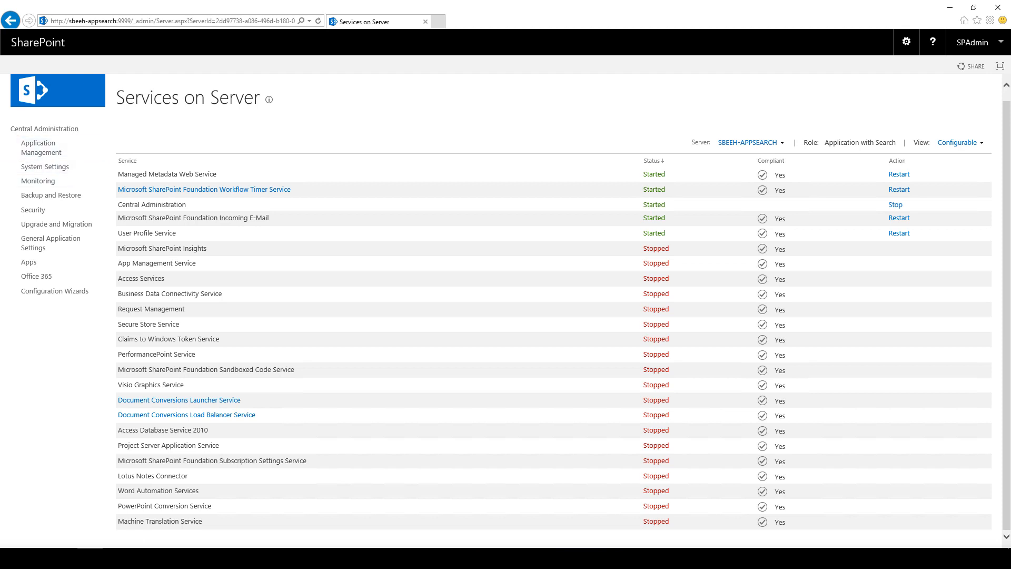
# Step: From System Settings, list the services on server sorted by status
pyautogui.click(58, 91)
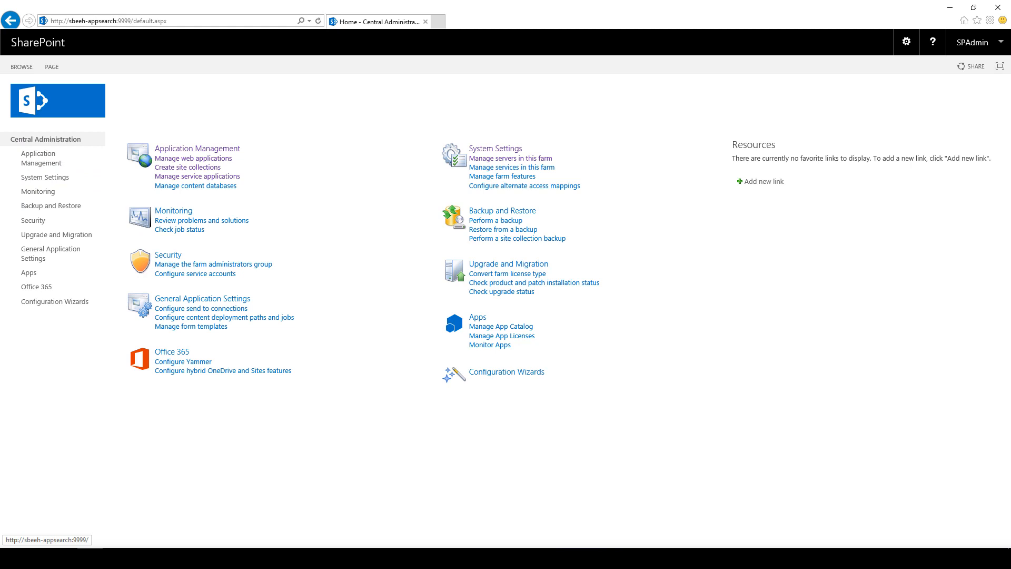
pyautogui.click(41, 158)
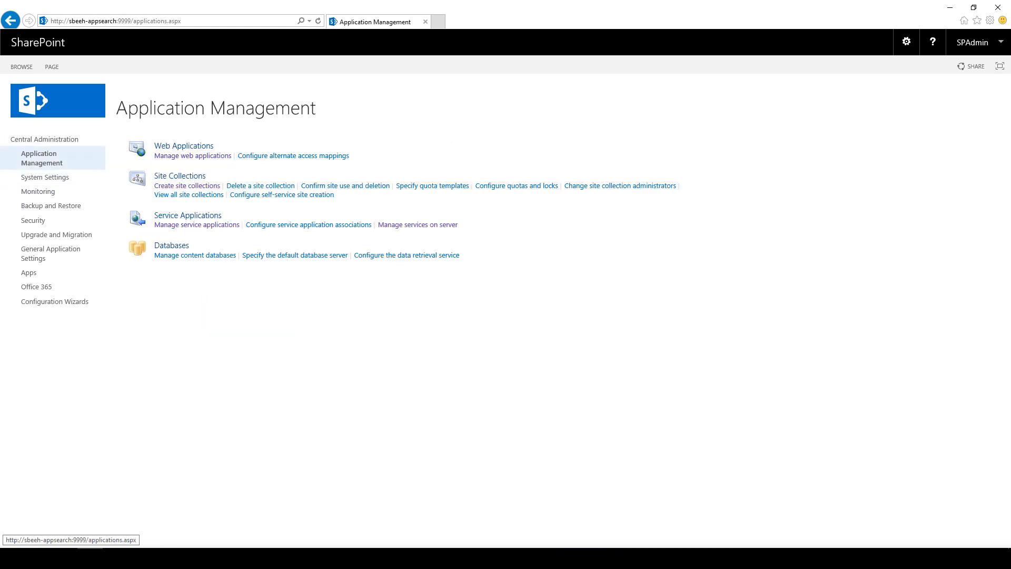
pyautogui.click(45, 177)
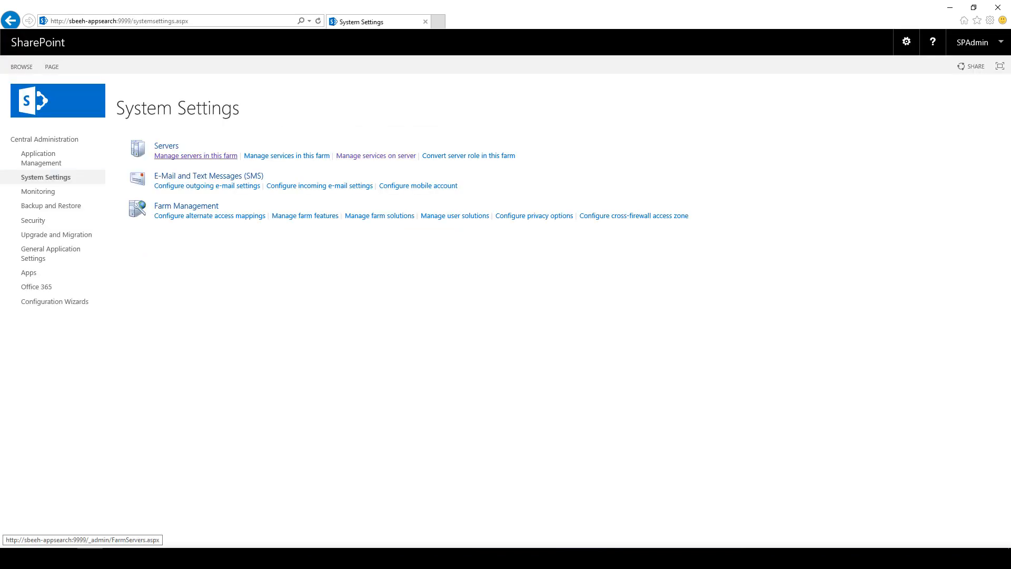
pyautogui.click(376, 156)
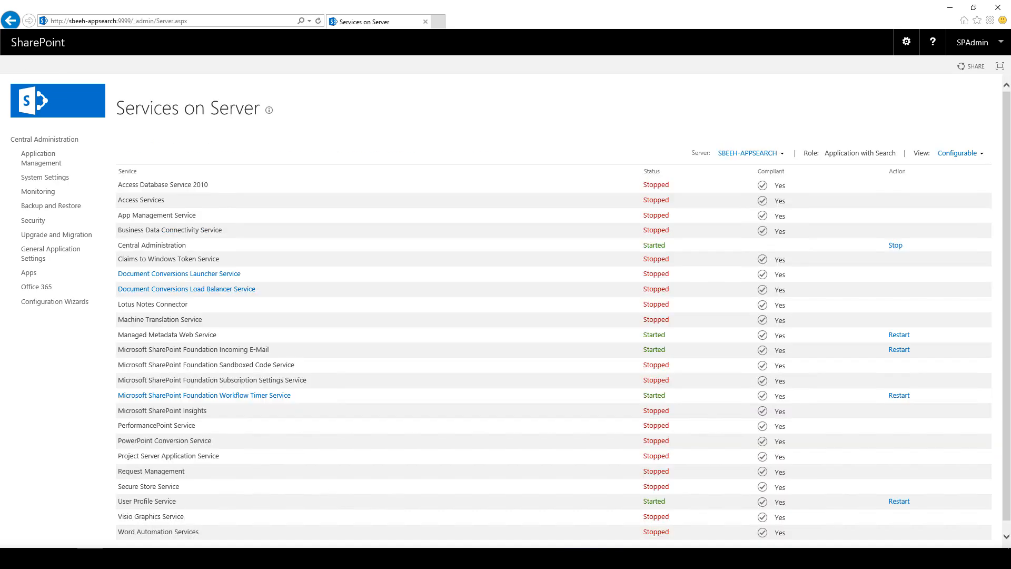
pyautogui.click(652, 171)
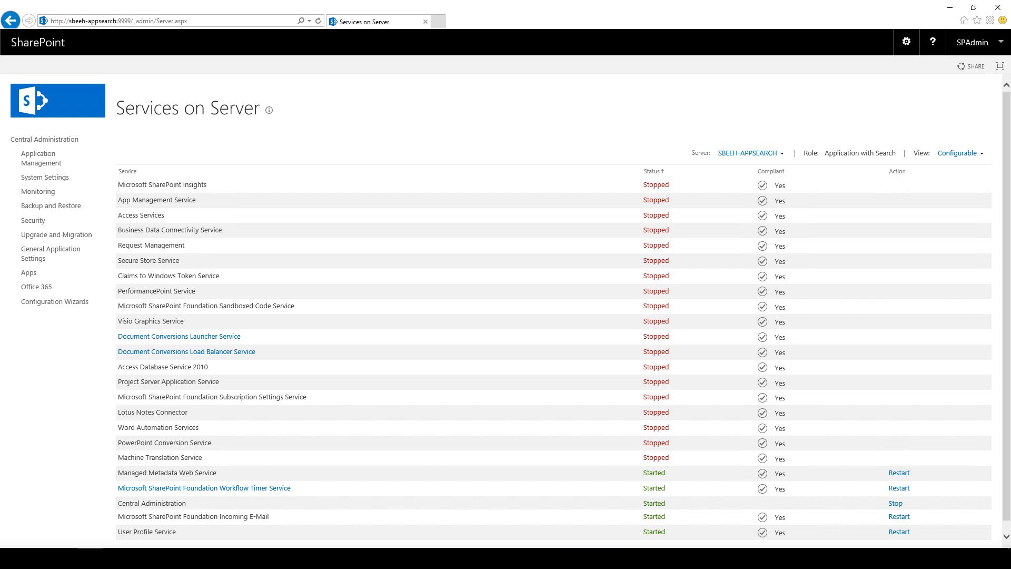
pyautogui.scroll(-1, 510, 306)
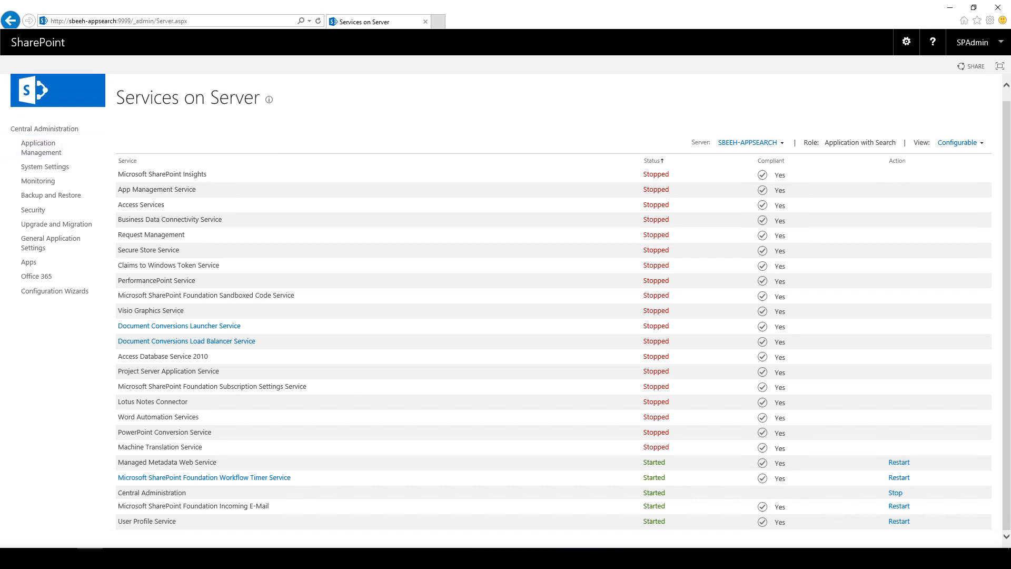
# Step: Go back and view the Servers in Farm list with each server's running services
pyautogui.click(10, 21)
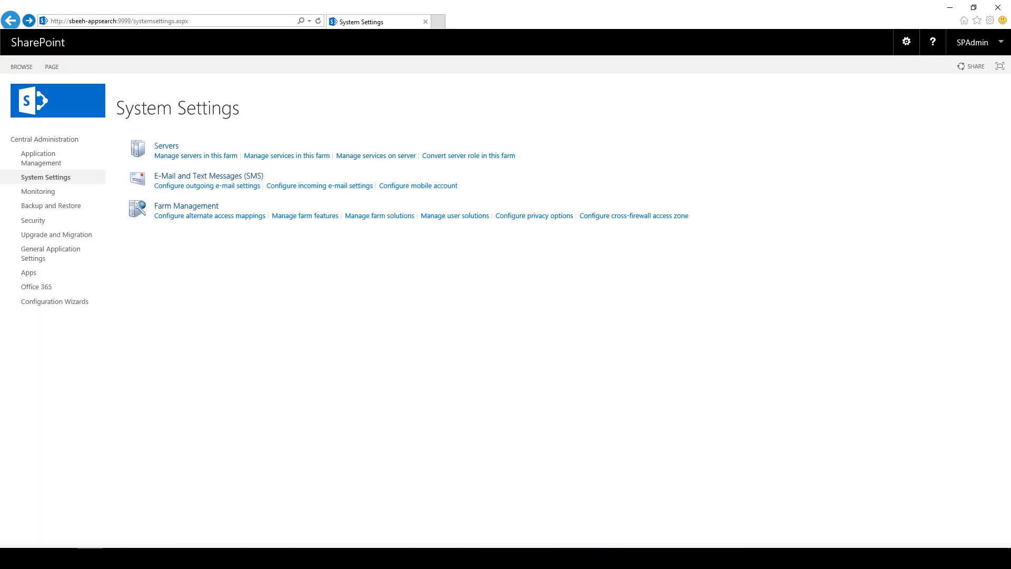
pyautogui.click(196, 156)
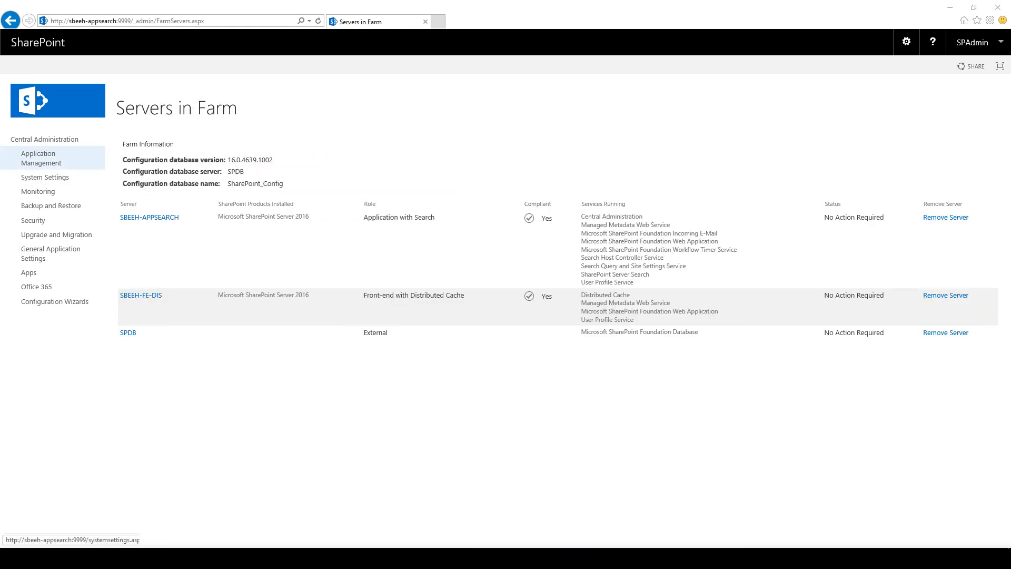
pyautogui.click(41, 159)
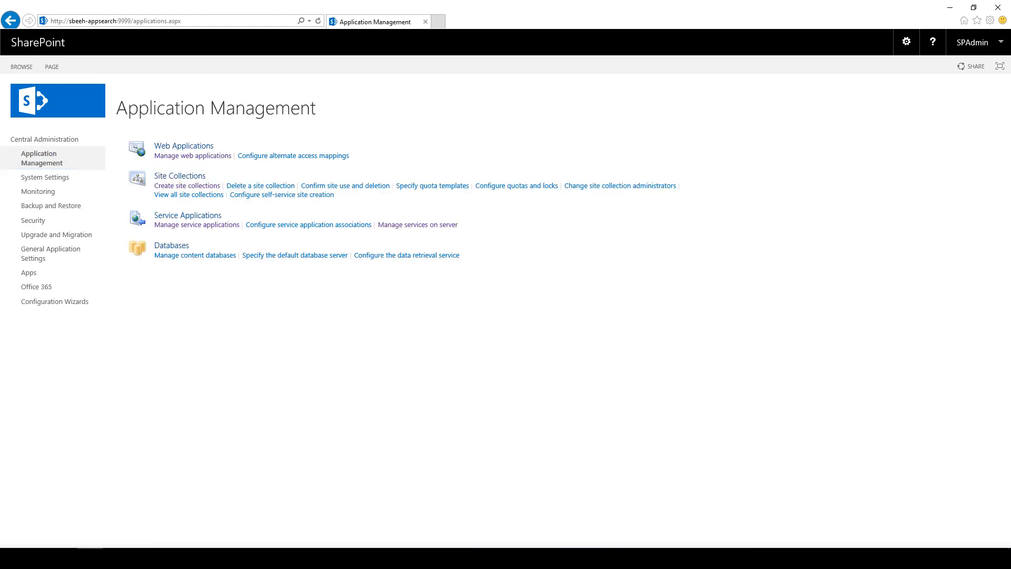
# Step: Go to the Search Service Application administration and open its Default content access account settings
pyautogui.click(196, 224)
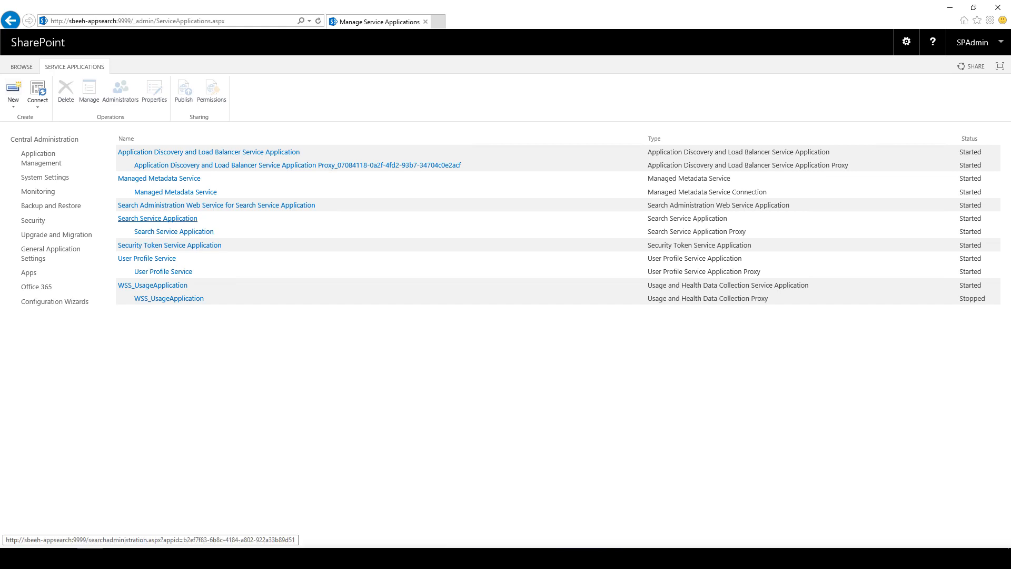
pyautogui.click(158, 218)
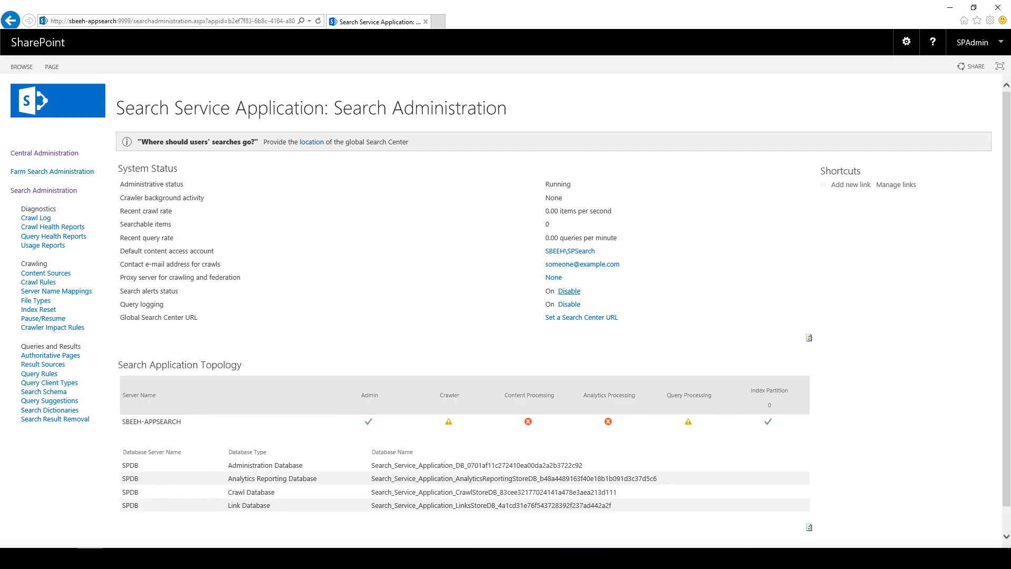
pyautogui.click(570, 252)
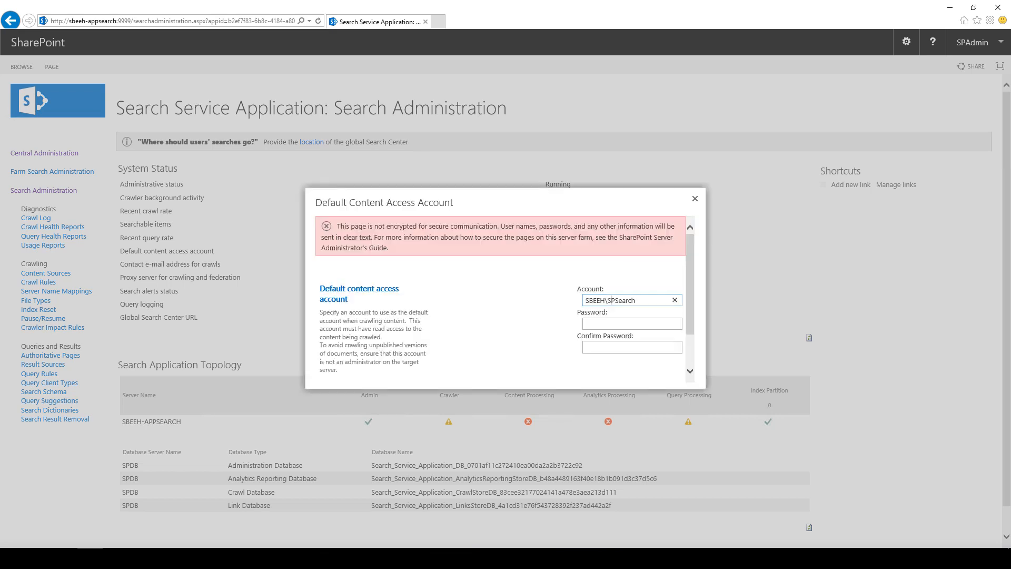
# Step: Change the default content access account to SBEEH\SPContentAccess, enter and confirm its password, and save
pyautogui.moveTo(615, 300); pyautogui.dragTo(636, 300)
pyautogui.write('ContentAccess')
pyautogui.press('Tab')
pyautogui.write('********')
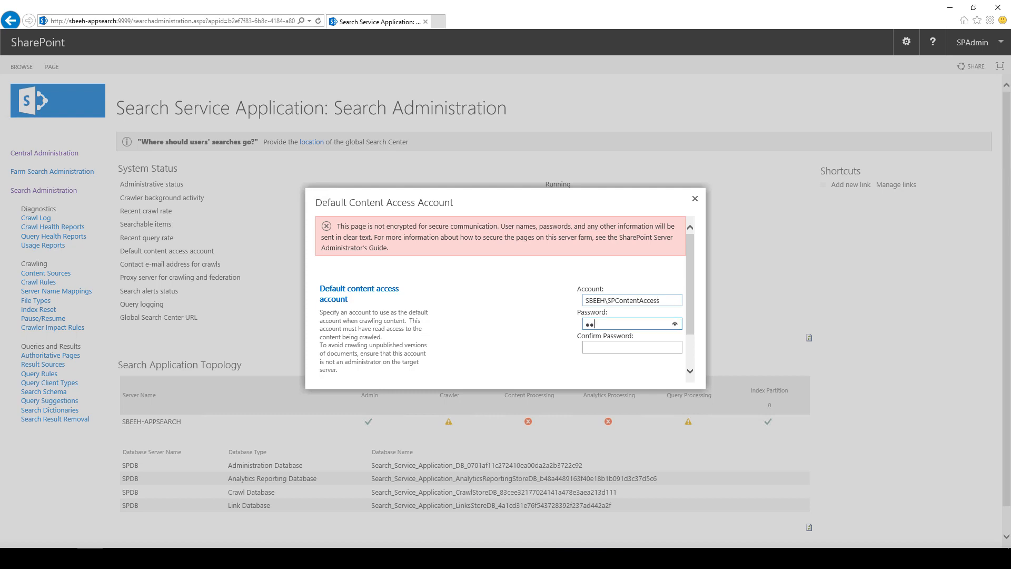
pyautogui.press('Tab')
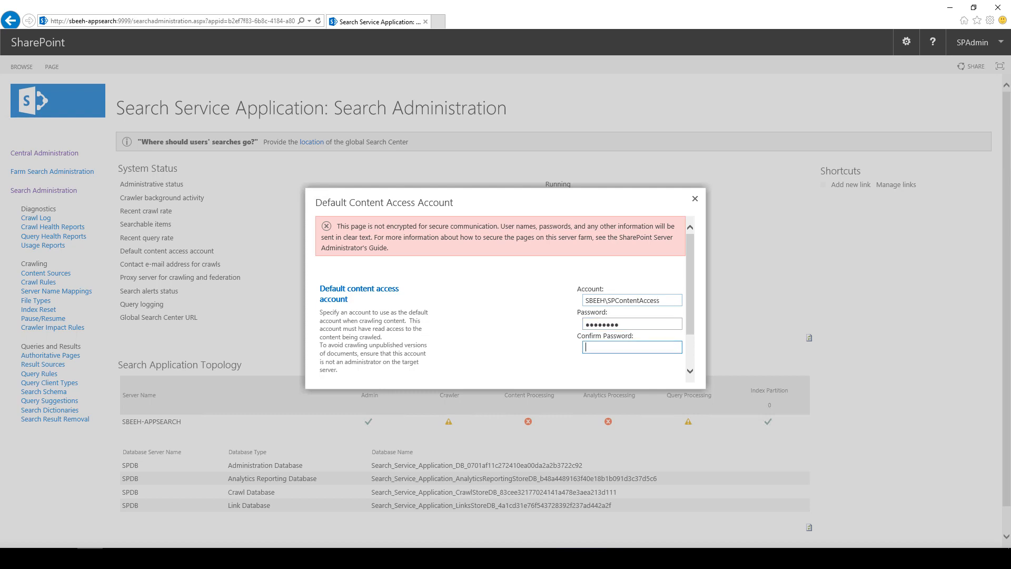
pyautogui.write('********')
pyautogui.press('Tab')
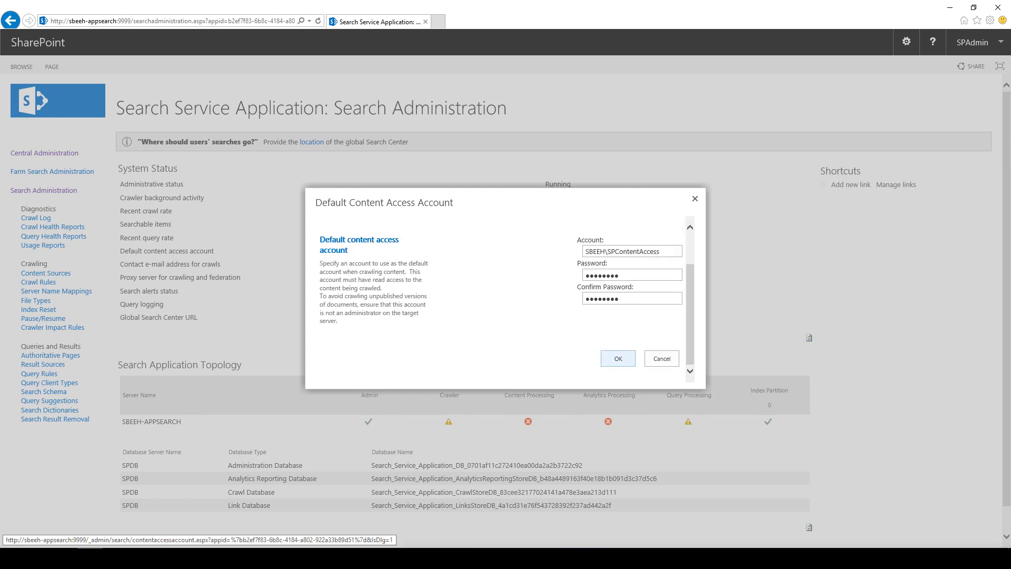
pyautogui.press('Return')
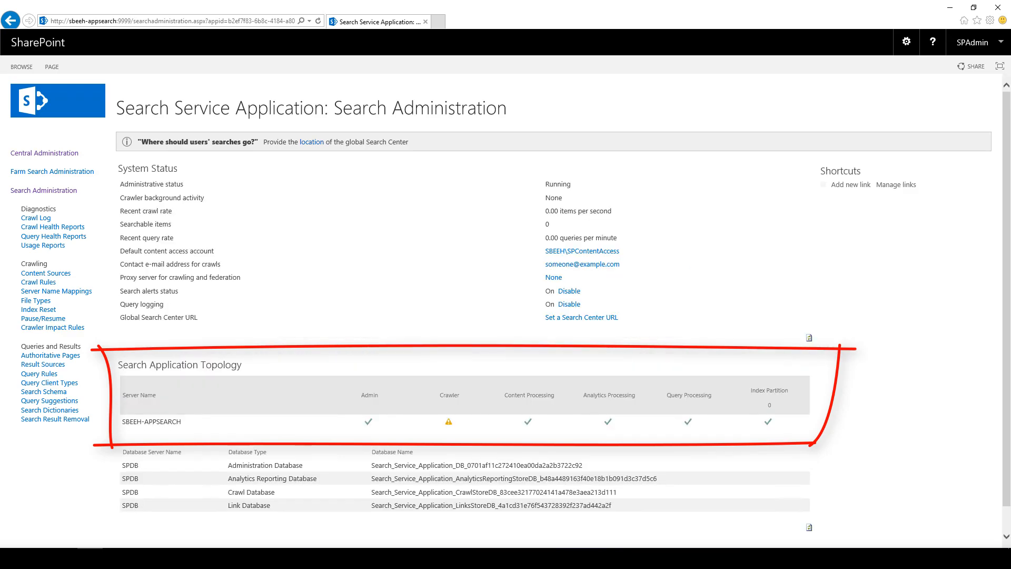
# Step: Review the search topology status, then open Content Sources under Crawling
pyautogui.scroll(-1, 506, 302)
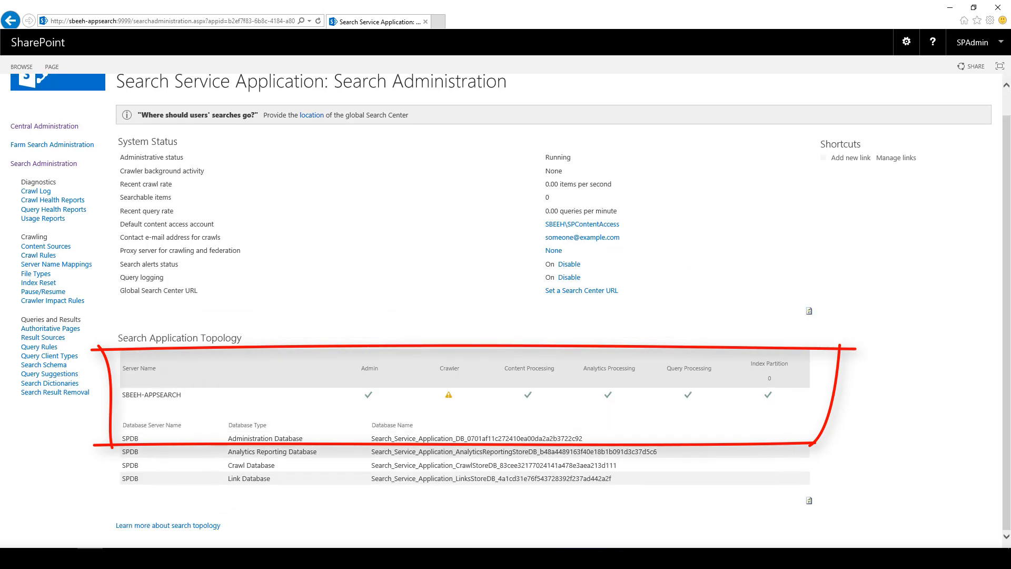
pyautogui.scroll(1, 506, 302)
pyautogui.scroll(-1, 506, 302)
pyautogui.scroll(1, 506, 302)
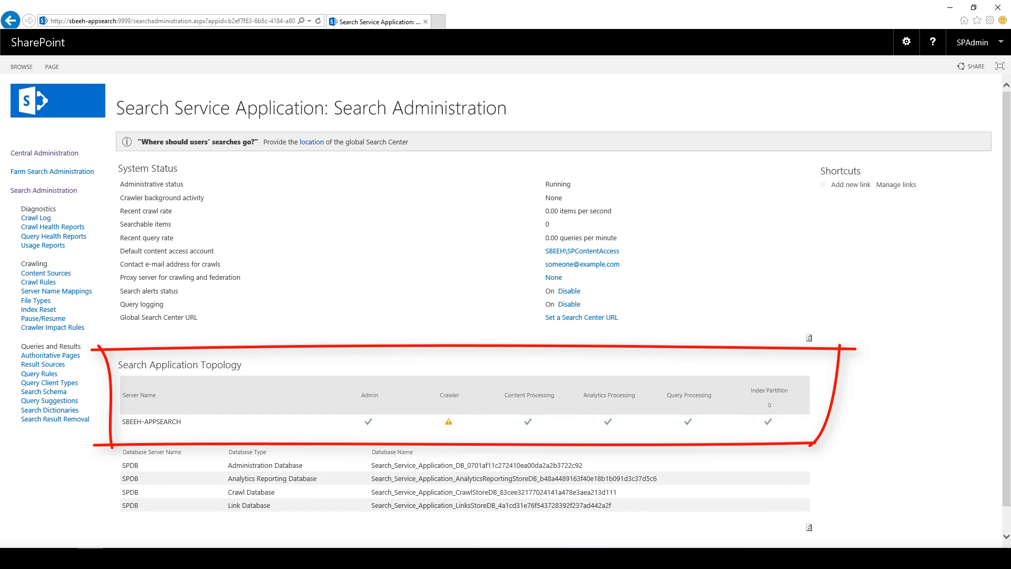
pyautogui.scroll(-1, 506, 302)
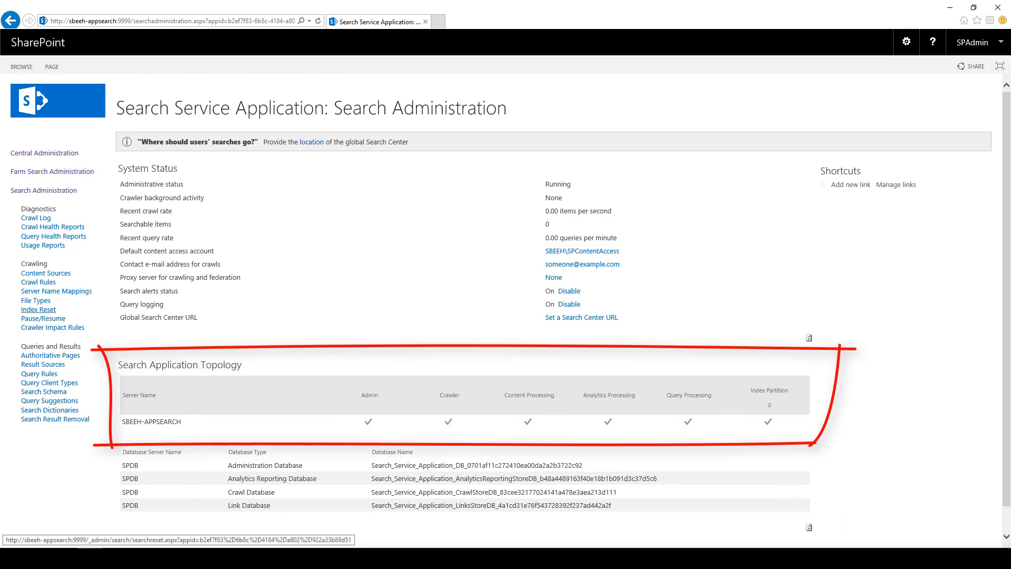
pyautogui.click(45, 273)
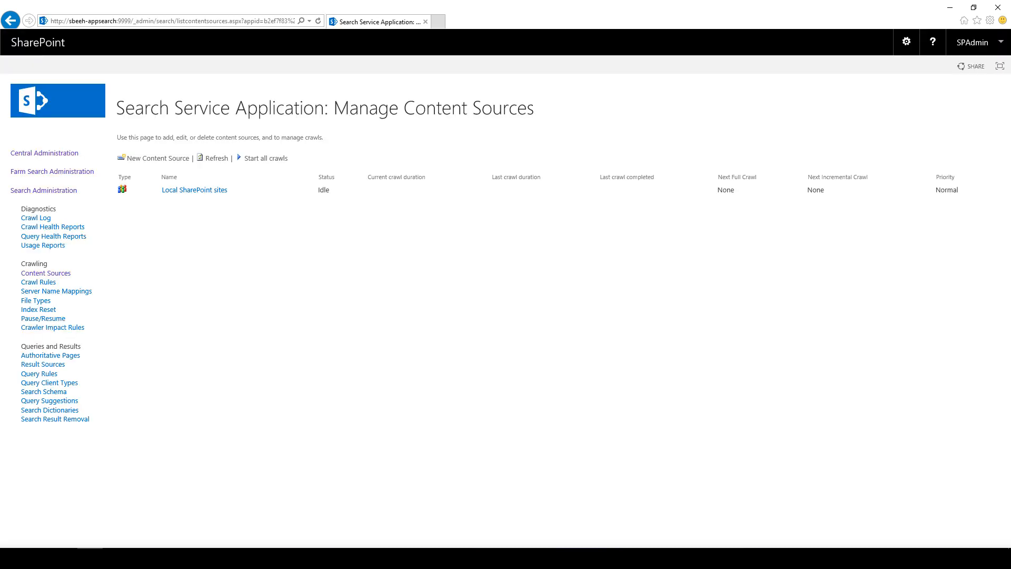
# Step: Open the Local SharePoint sites content source for editing, then leave it without saving
pyautogui.click(304, 189)
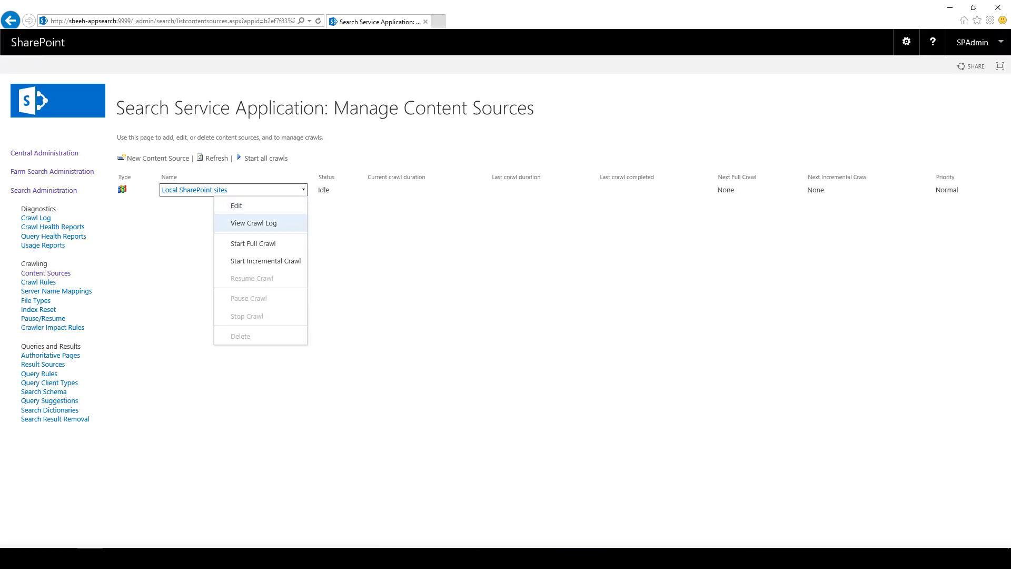
pyautogui.click(236, 205)
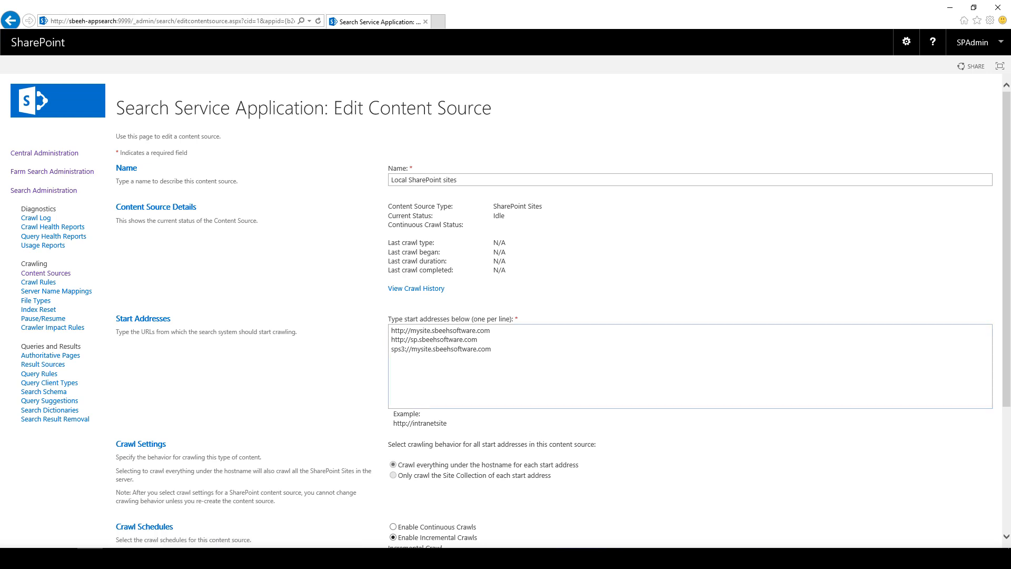
pyautogui.scroll(-4, 506, 306)
pyautogui.click(972, 505)
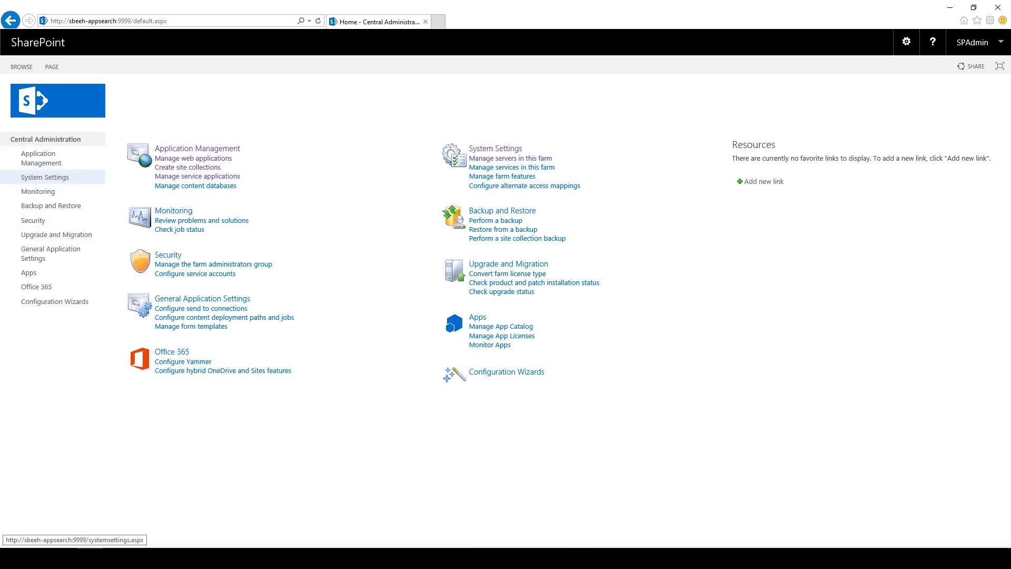
# Step: Return through Manage service applications to the Search Service Application's content sources and edit Local SharePoint sites
pyautogui.click(41, 158)
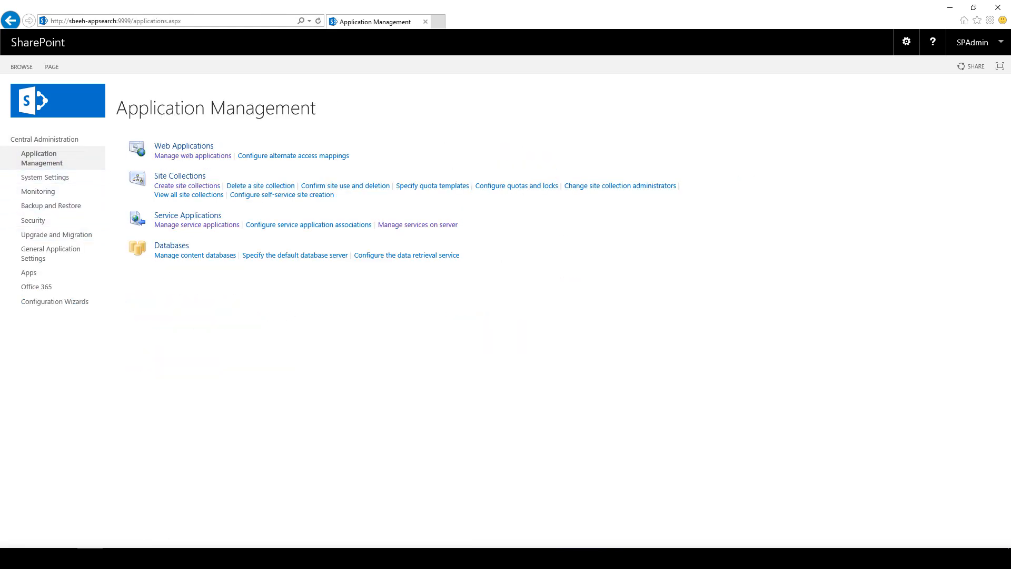
pyautogui.click(197, 225)
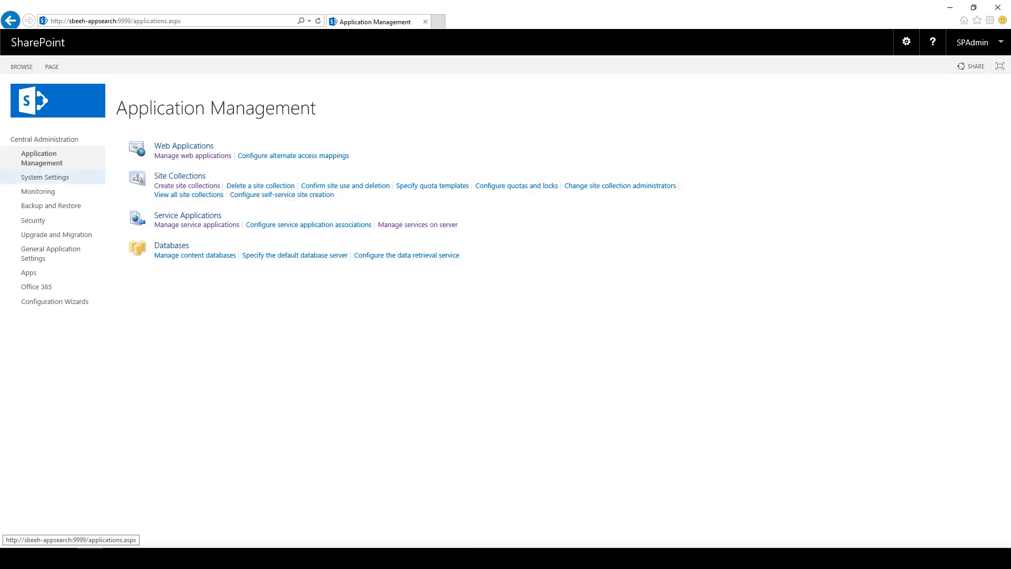
pyautogui.click(197, 225)
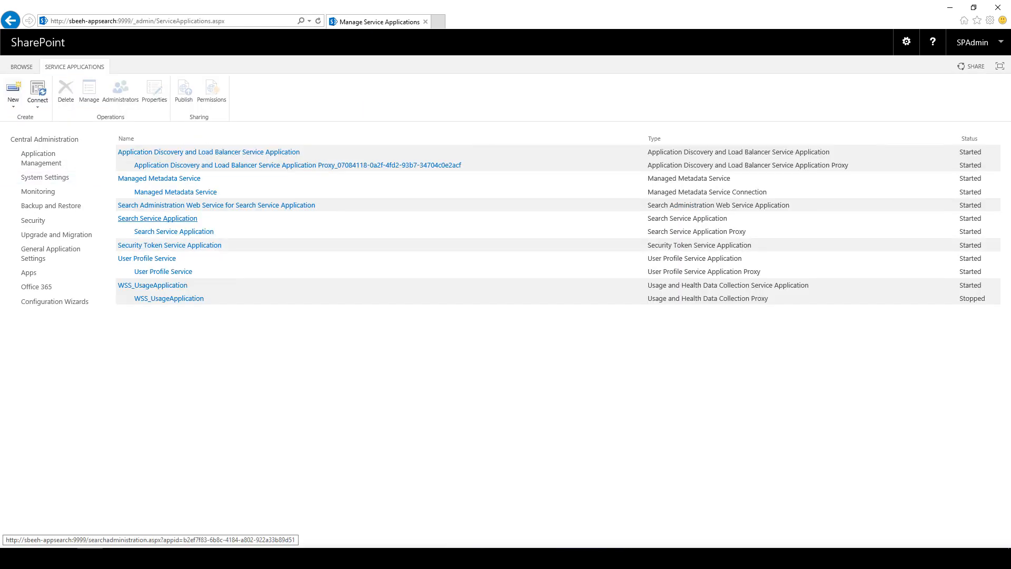
pyautogui.click(157, 218)
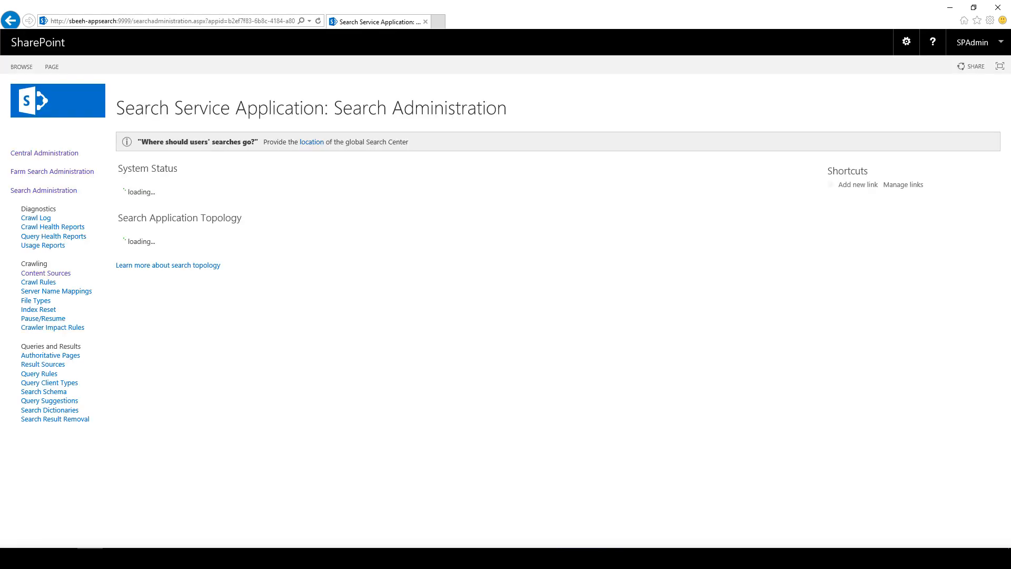
pyautogui.click(46, 273)
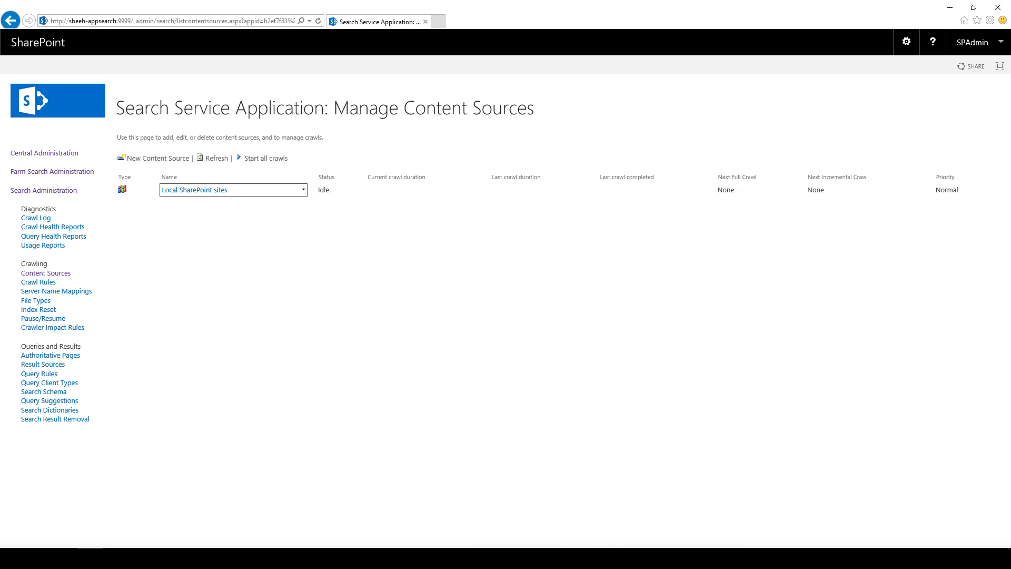
pyautogui.click(303, 189)
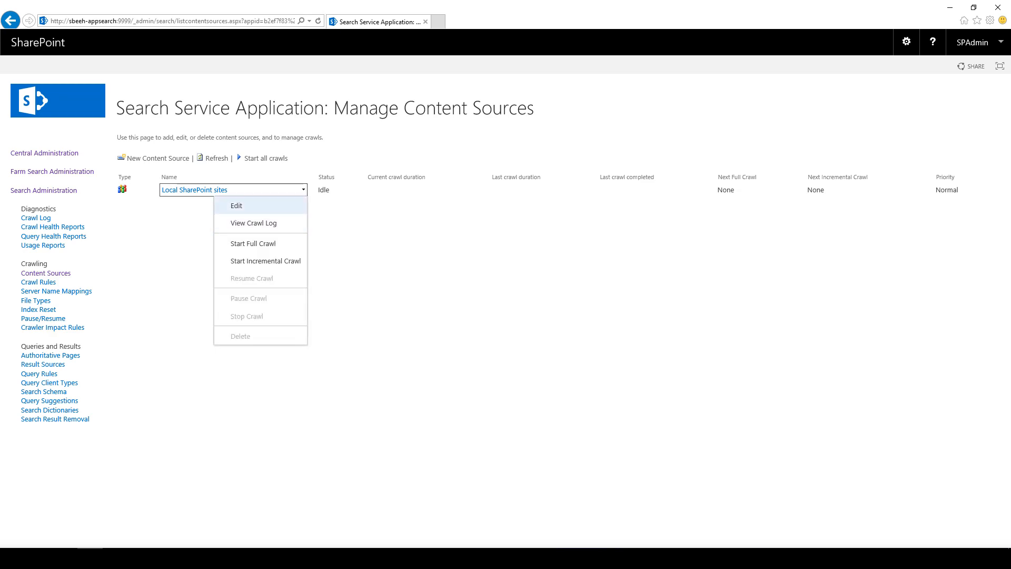
pyautogui.click(237, 206)
# Step: Create an incremental crawl schedule starting 12:00 AM, repeating within the day every 30 minutes
pyautogui.scroll(-4, 506, 311)
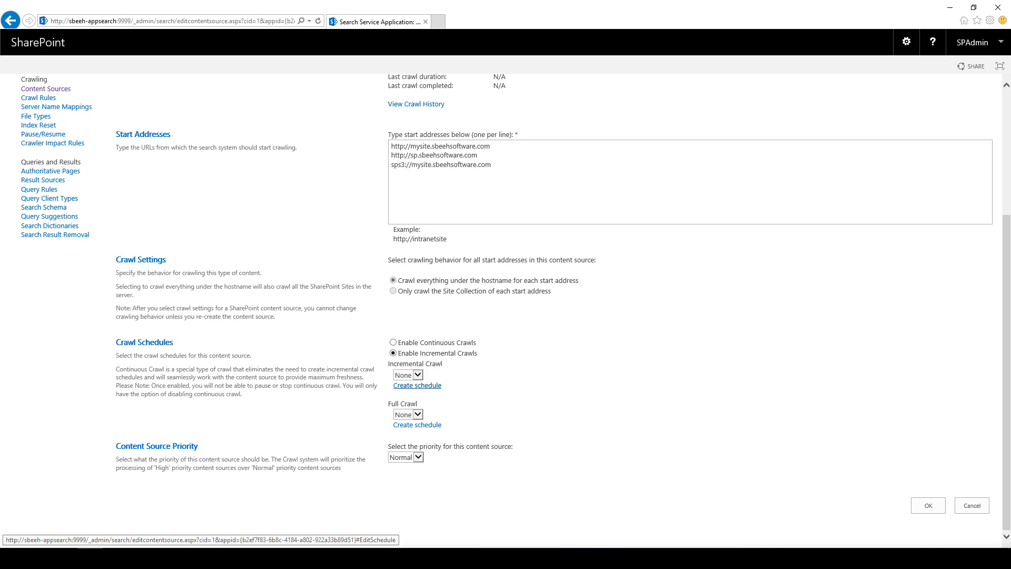
pyautogui.click(417, 385)
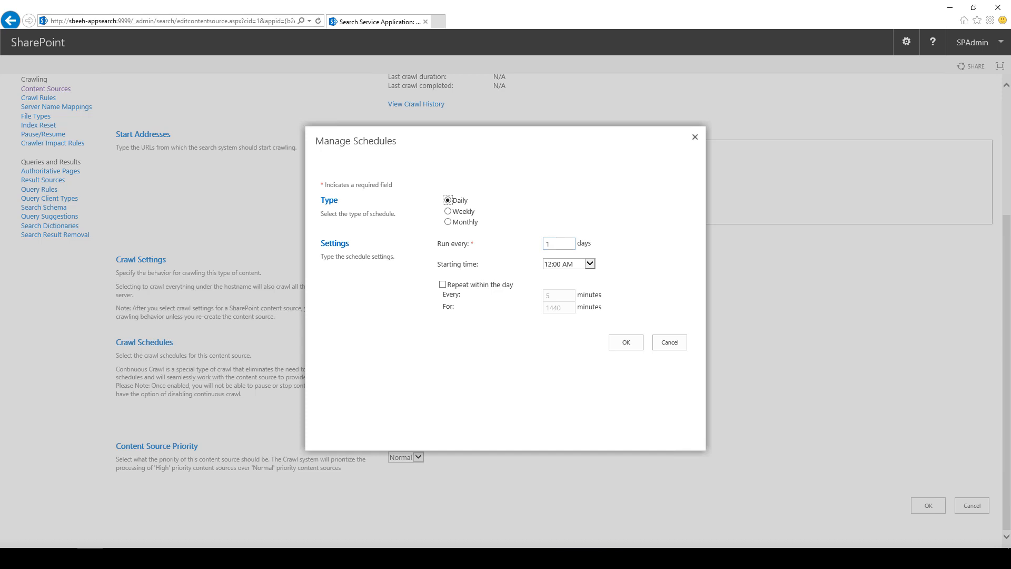
pyautogui.click(590, 264)
pyautogui.click(590, 264)
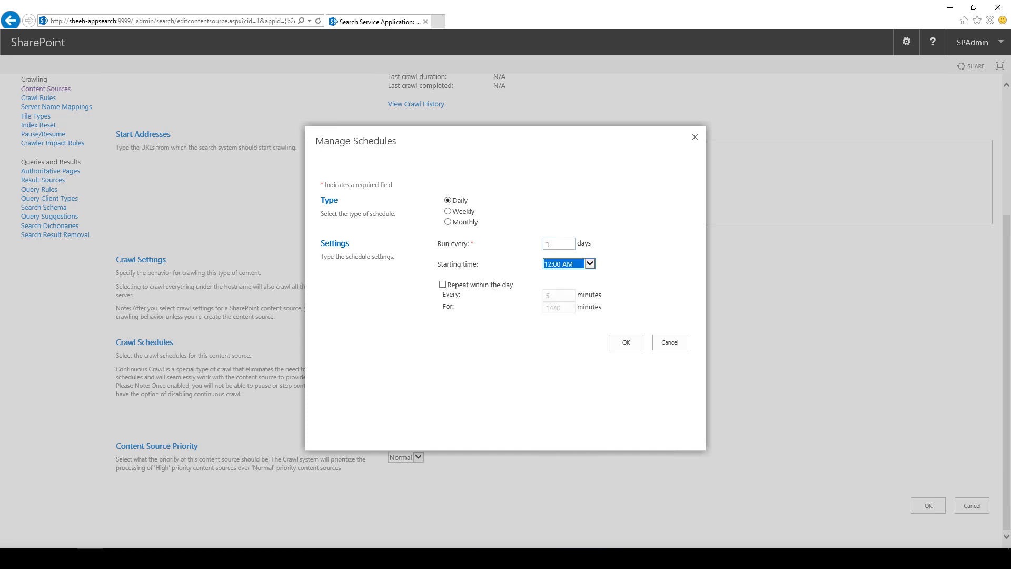
pyautogui.click(442, 285)
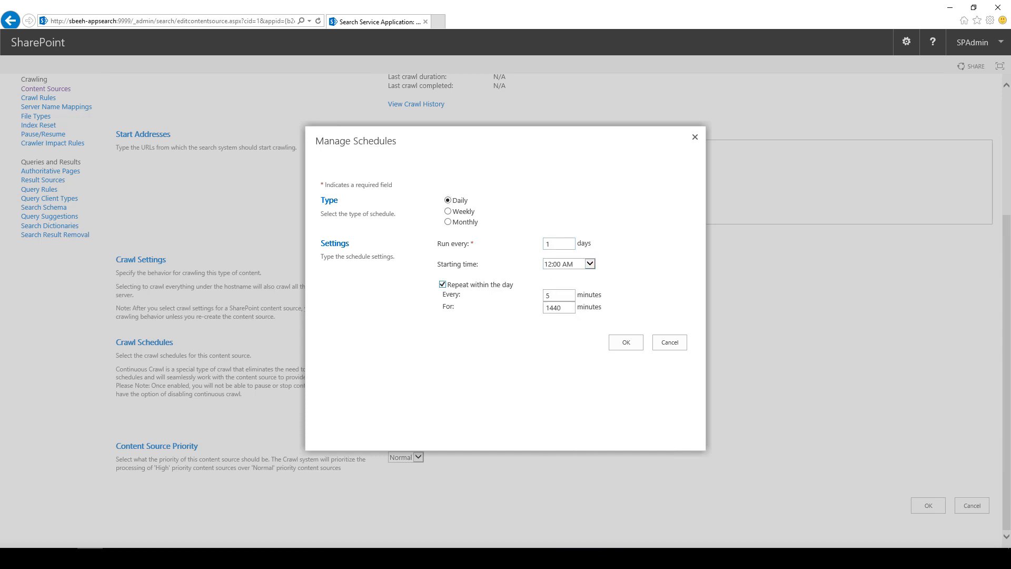
pyautogui.doubleClick(552, 295)
pyautogui.write('30')
pyautogui.click(626, 342)
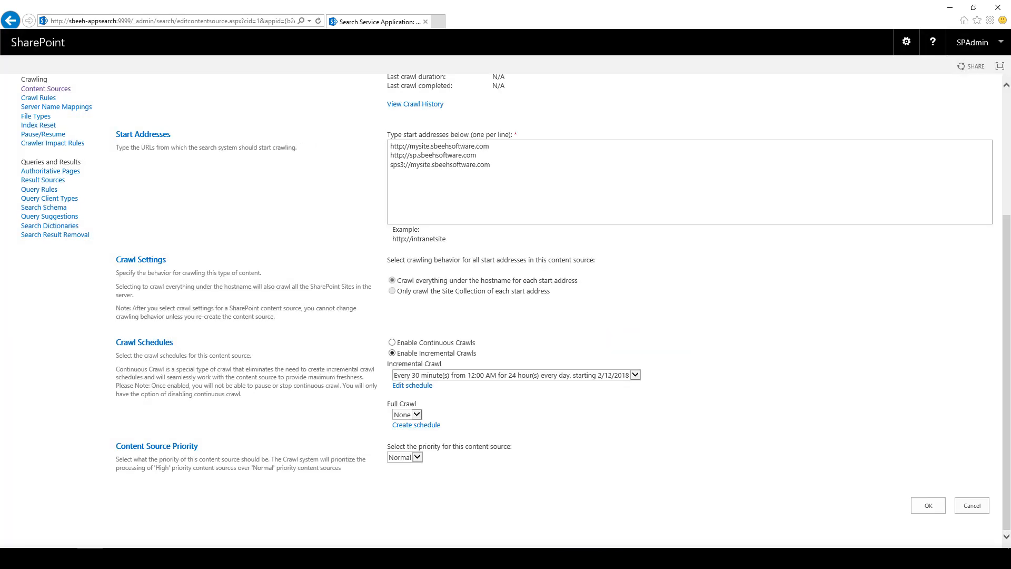
# Step: Recheck the 30-minute incremental schedule and save the content source
pyautogui.click(413, 385)
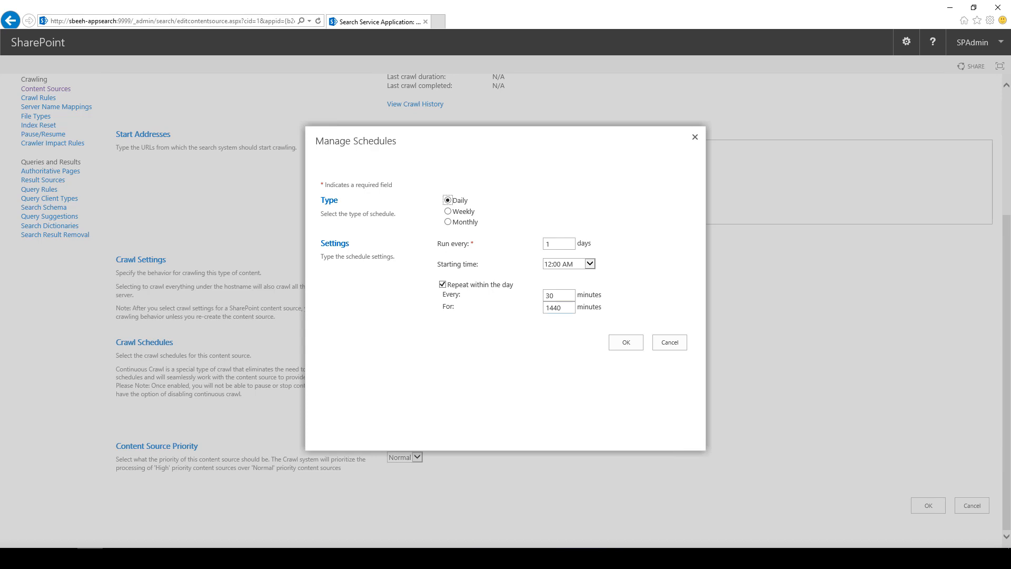
pyautogui.click(626, 342)
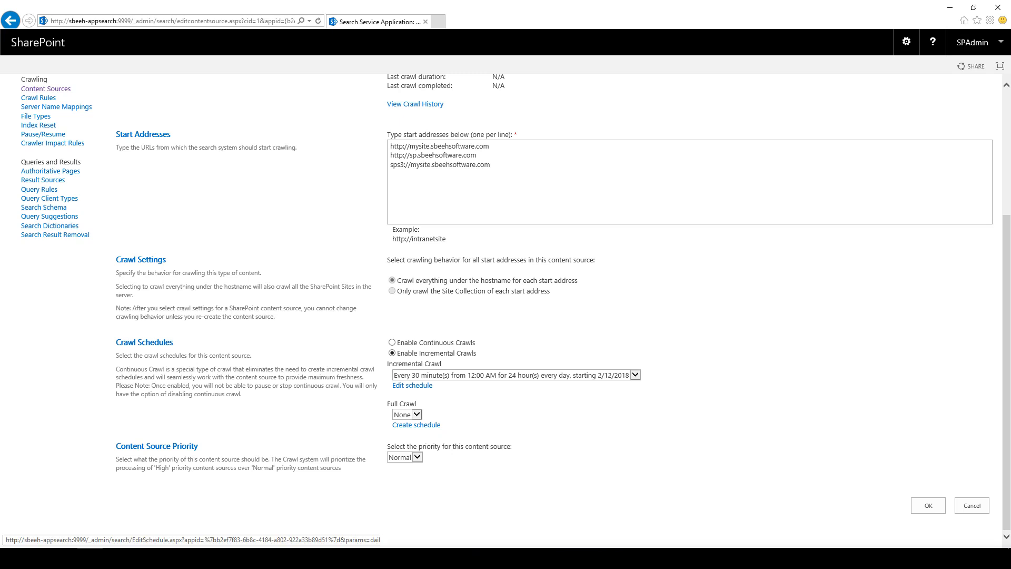
pyautogui.click(929, 506)
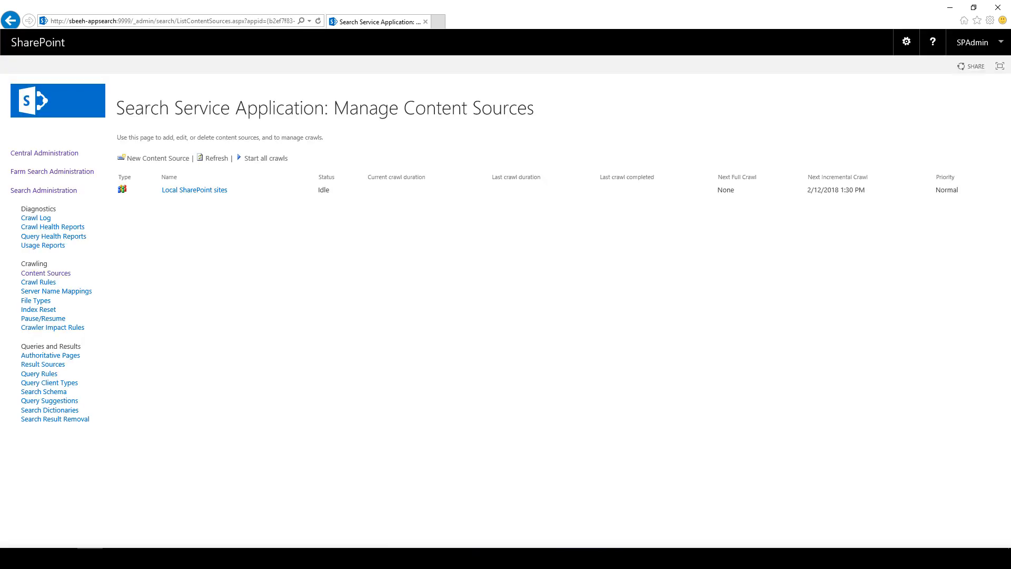
# Step: Start and confirm a full crawl of the Local SharePoint sites content source
pyautogui.click(304, 190)
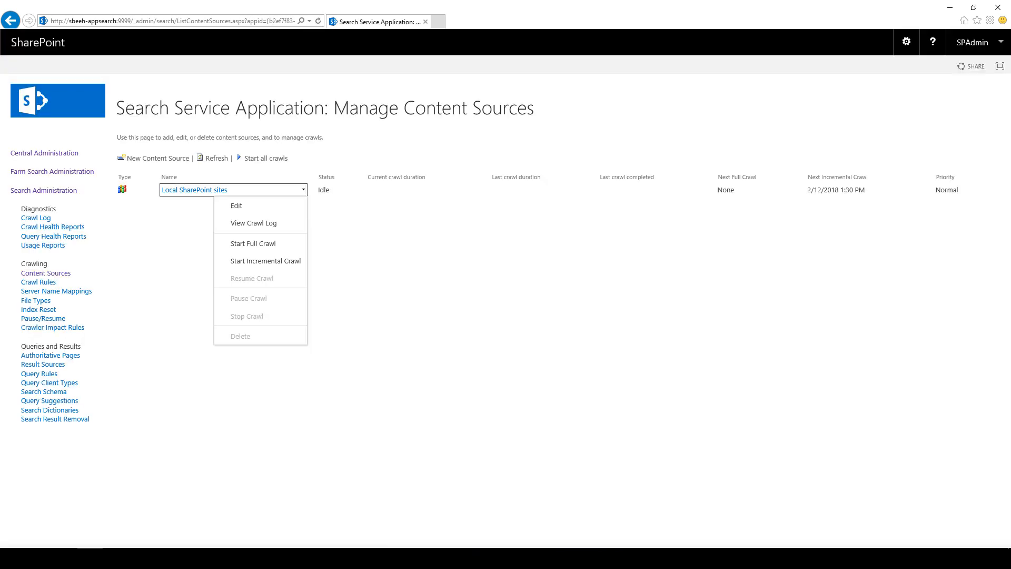
pyautogui.click(252, 243)
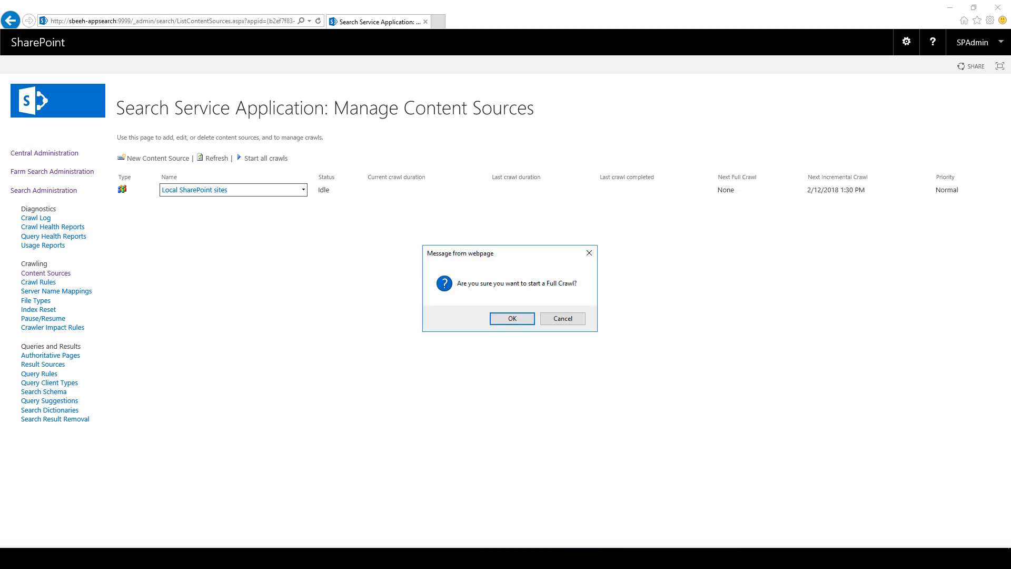
pyautogui.press('Return')
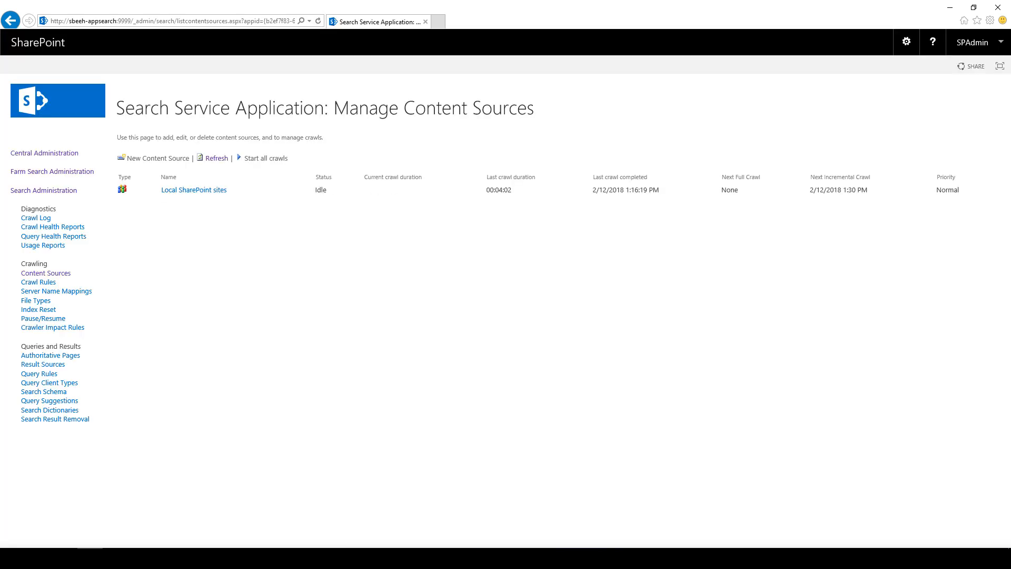
# Step: Inspect the crawl log's 2 errors and the object-not-found URL, then return to the Central Administration home page
pyautogui.click(36, 218)
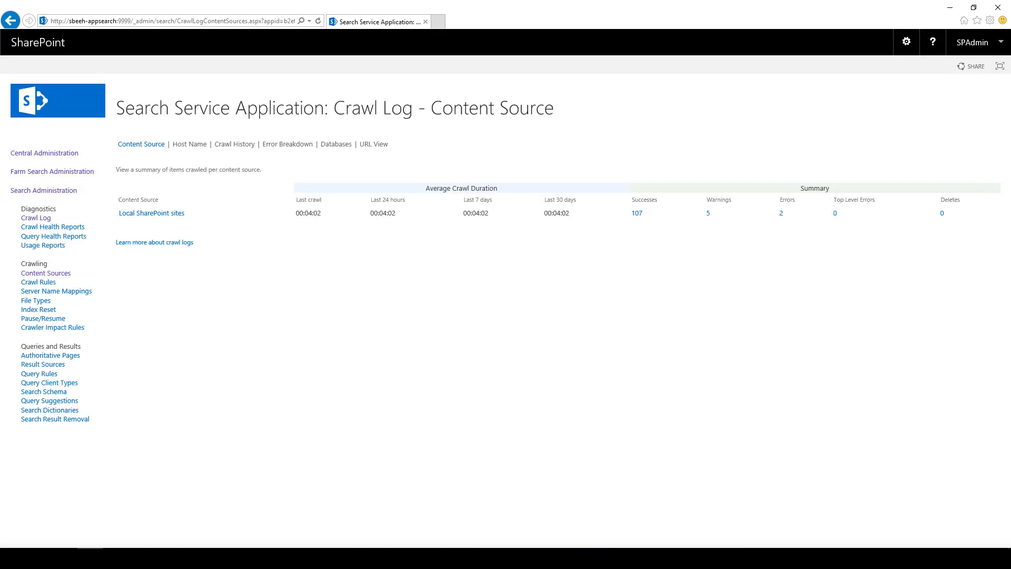
pyautogui.click(781, 213)
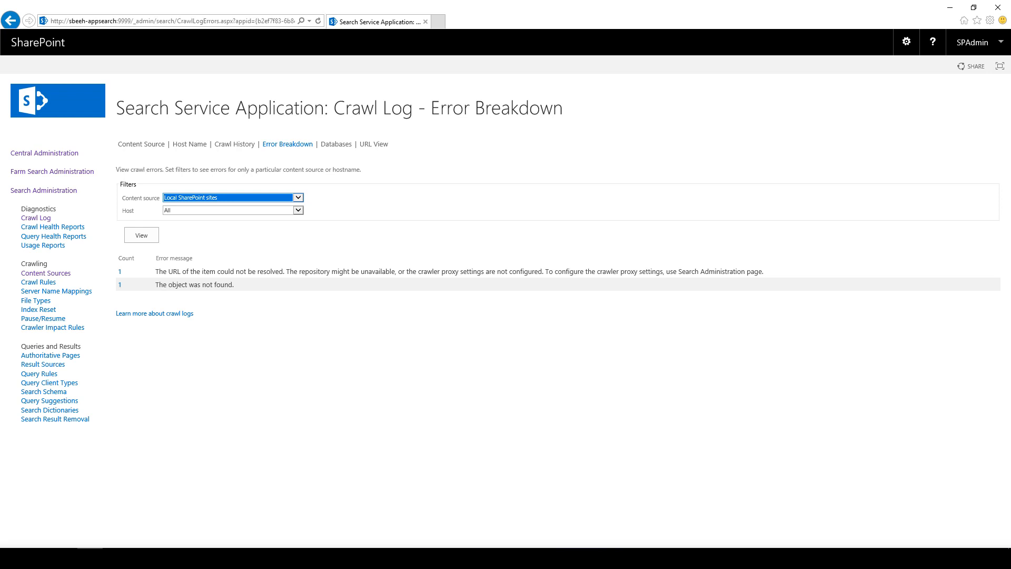
pyautogui.moveTo(298, 271); pyautogui.dragTo(497, 271)
pyautogui.click(497, 272)
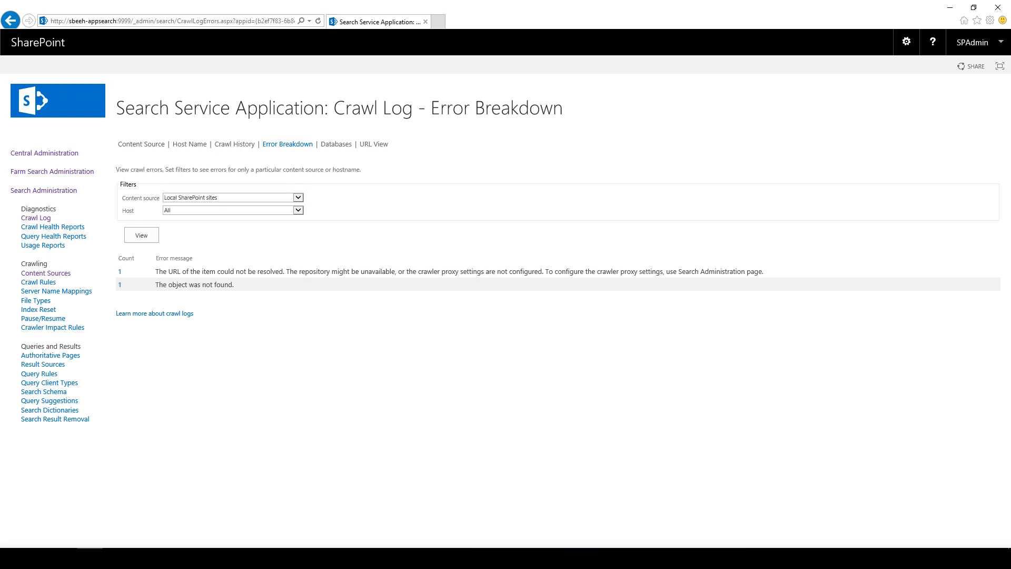
pyautogui.click(119, 285)
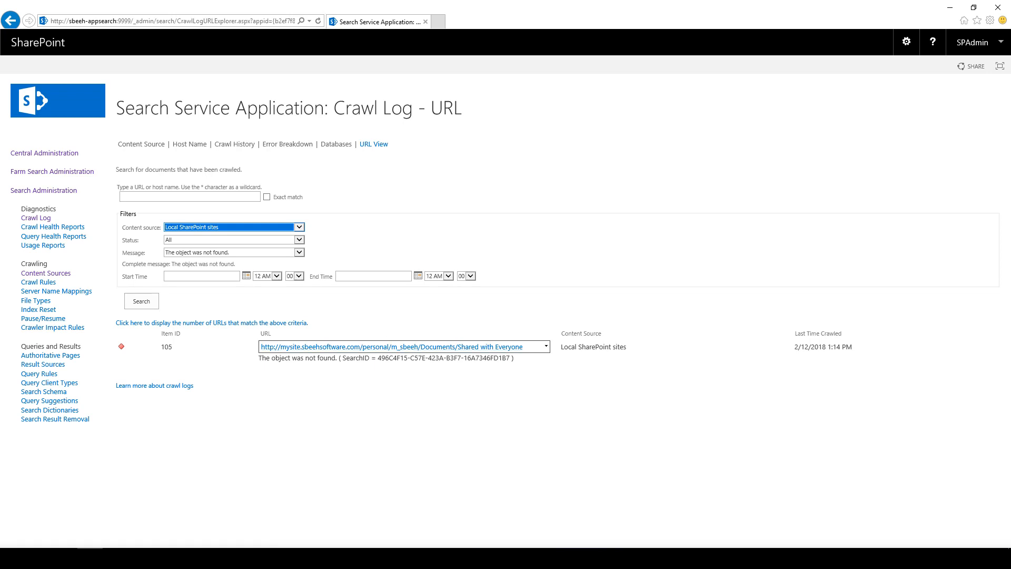
pyautogui.click(45, 153)
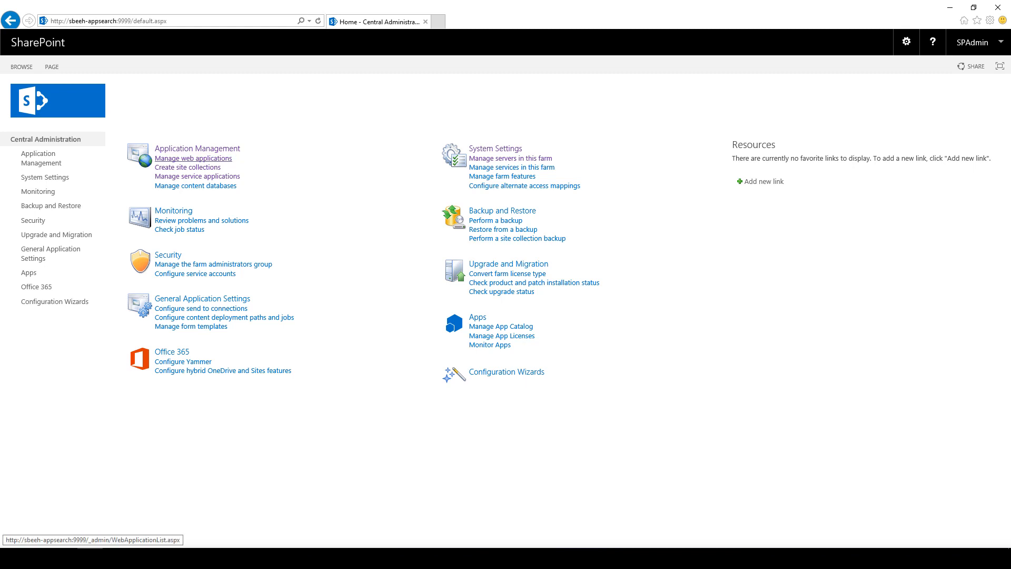
# Step: Define the managed path 'search' as Explicit inclusion for sp.sbeehsoftware.com and confirm with OK
pyautogui.click(187, 167)
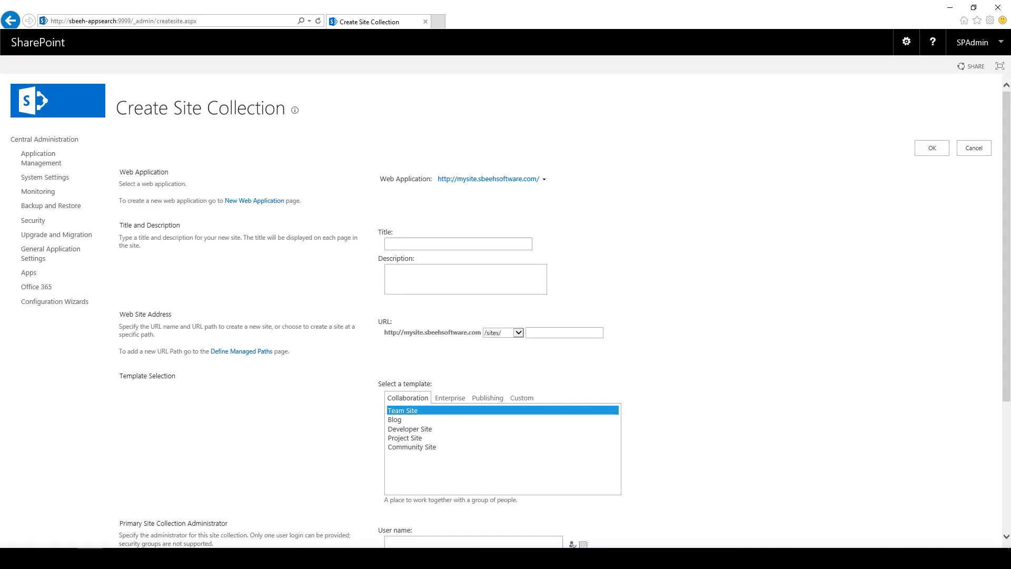
pyautogui.click(242, 351)
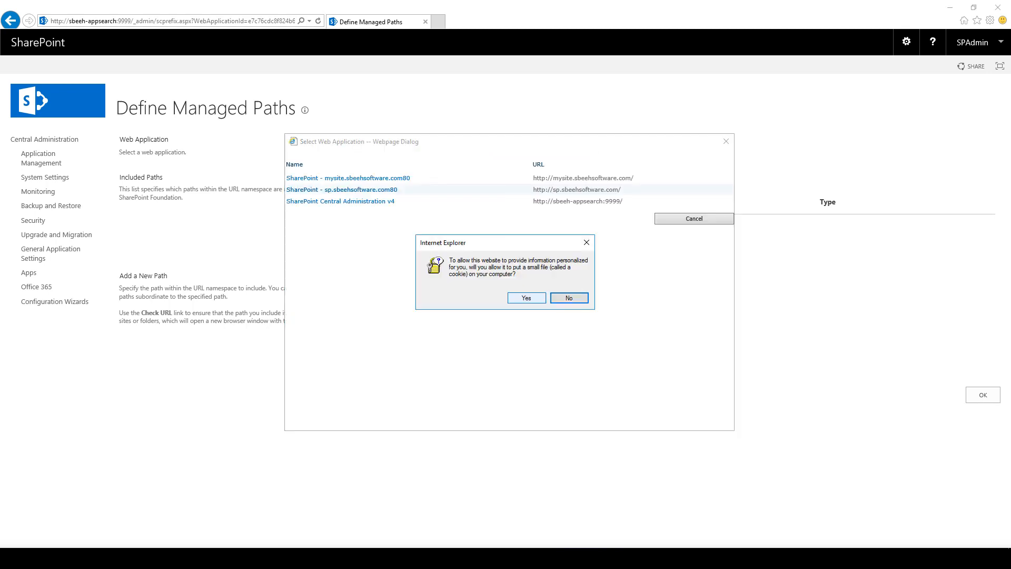
pyautogui.click(526, 298)
pyautogui.click(342, 190)
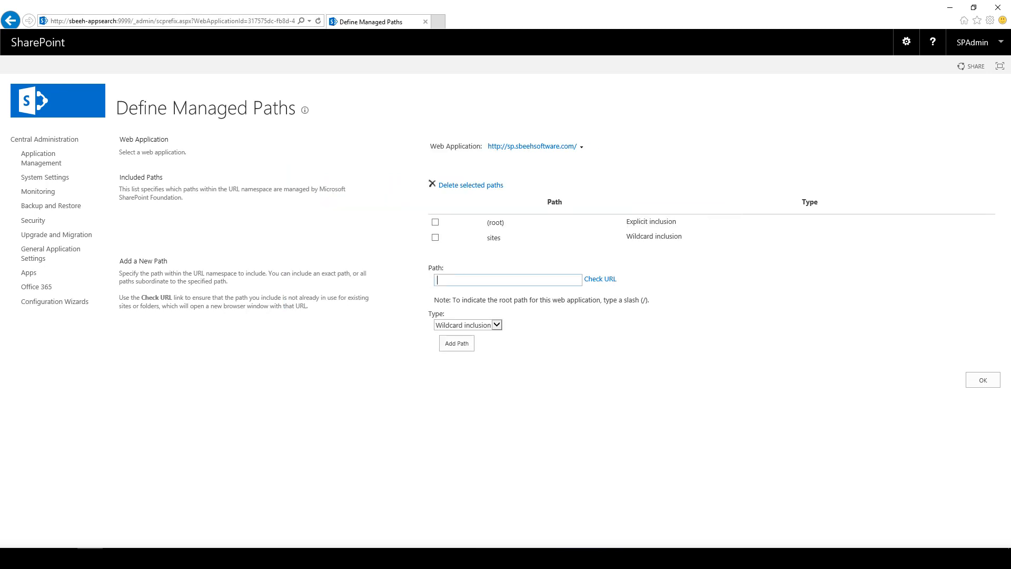
pyautogui.write('search')
pyautogui.click(496, 325)
pyautogui.click(469, 333)
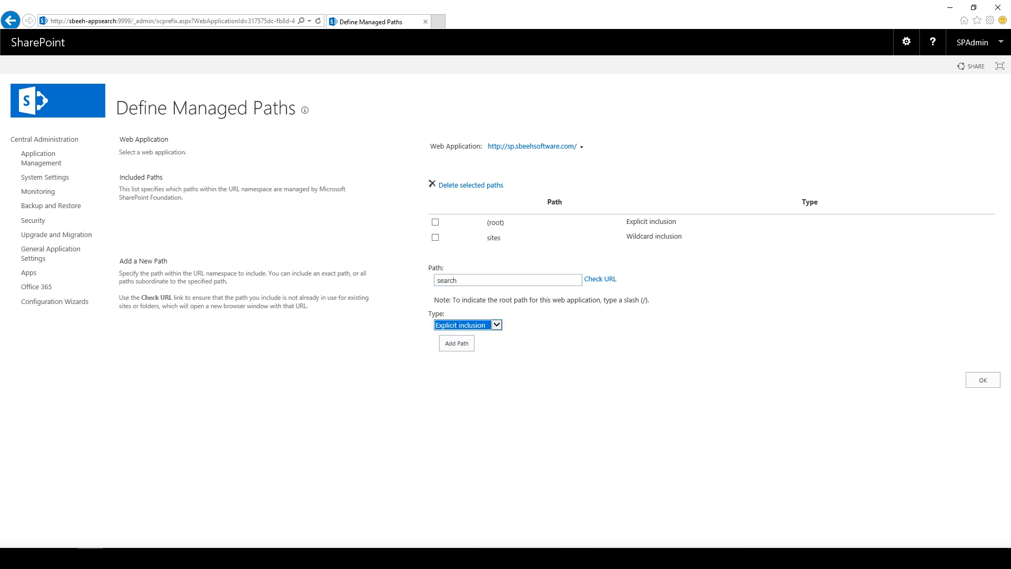
pyautogui.click(457, 343)
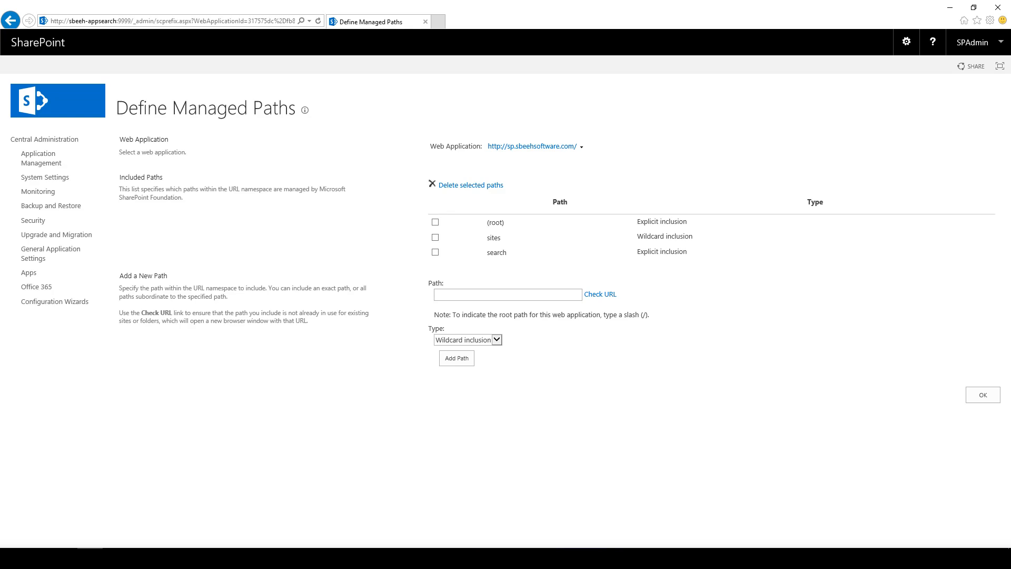
pyautogui.click(983, 394)
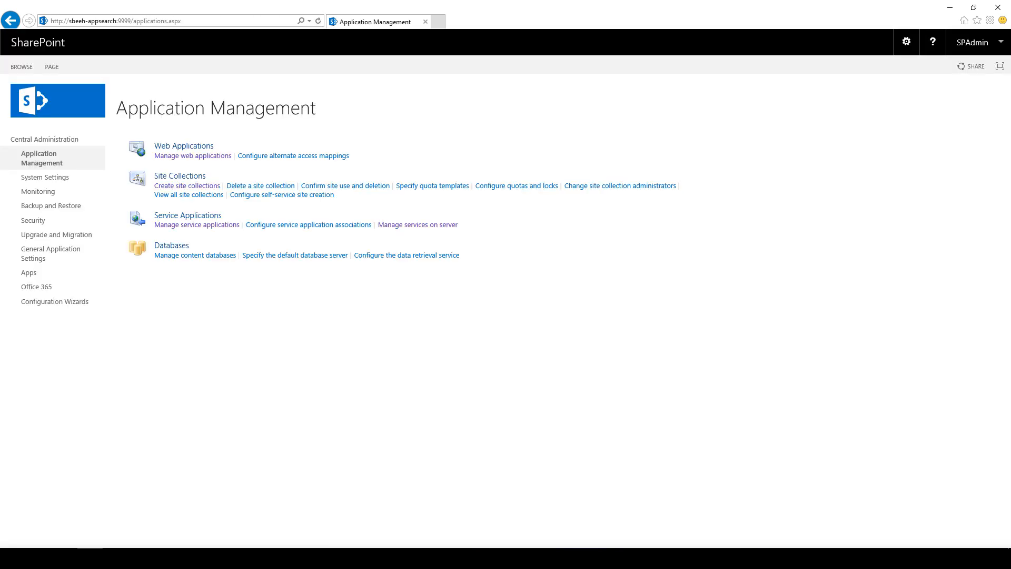
# Step: Start a new site collection titled 'Search Center' at the /search URL path
pyautogui.click(187, 186)
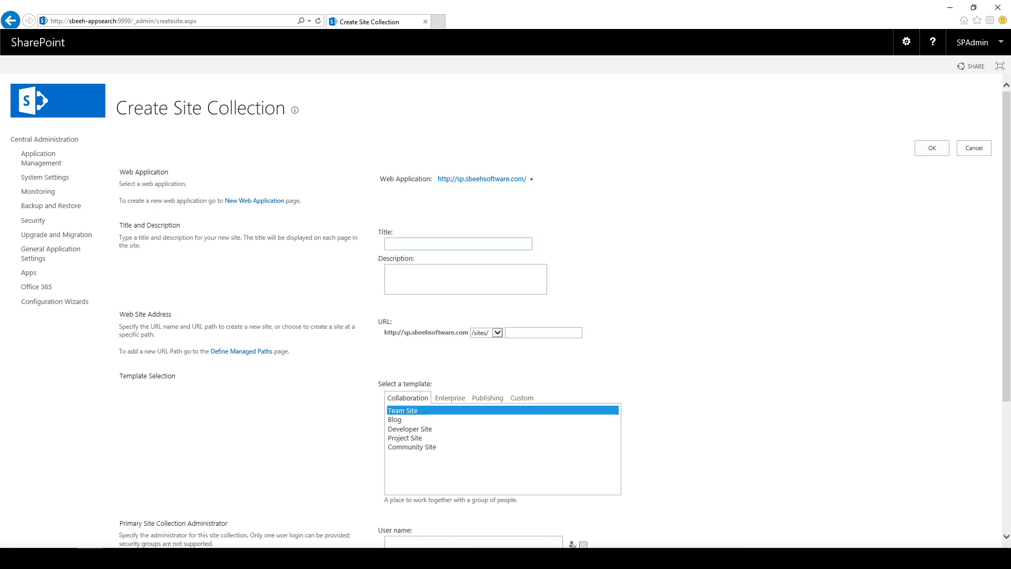
pyautogui.write('Search Center')
pyautogui.click(543, 332)
pyautogui.click(497, 333)
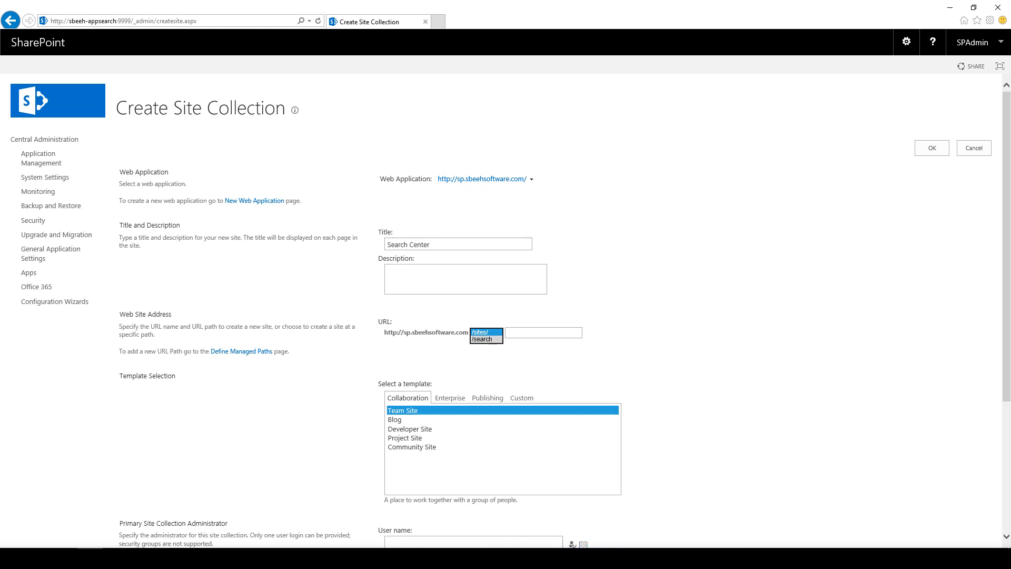
pyautogui.click(483, 339)
# Step: Choose the Enterprise Search Center template, set spadmin as primary administrator, and create the site
pyautogui.scroll(-2, 501, 316)
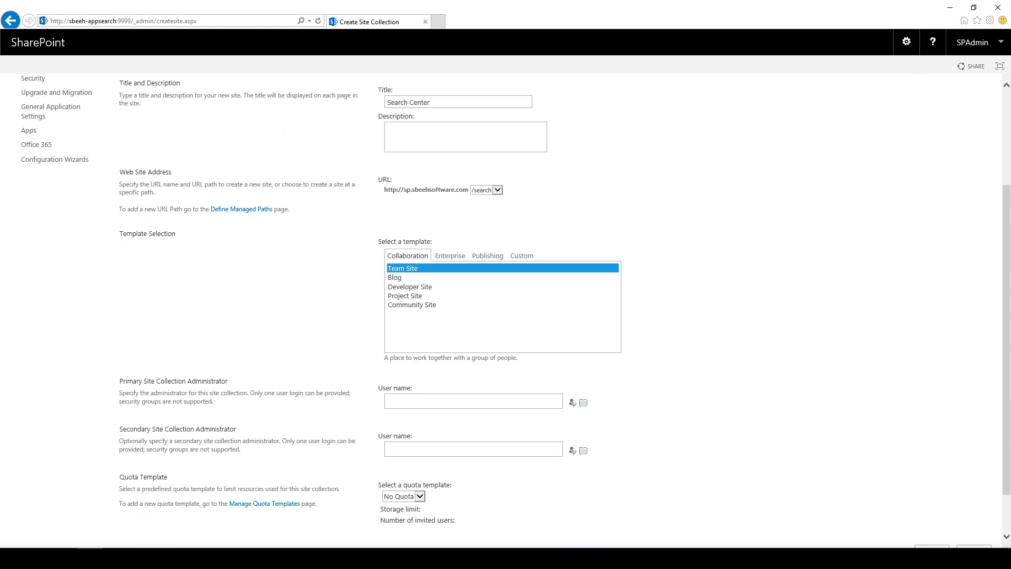
pyautogui.click(450, 256)
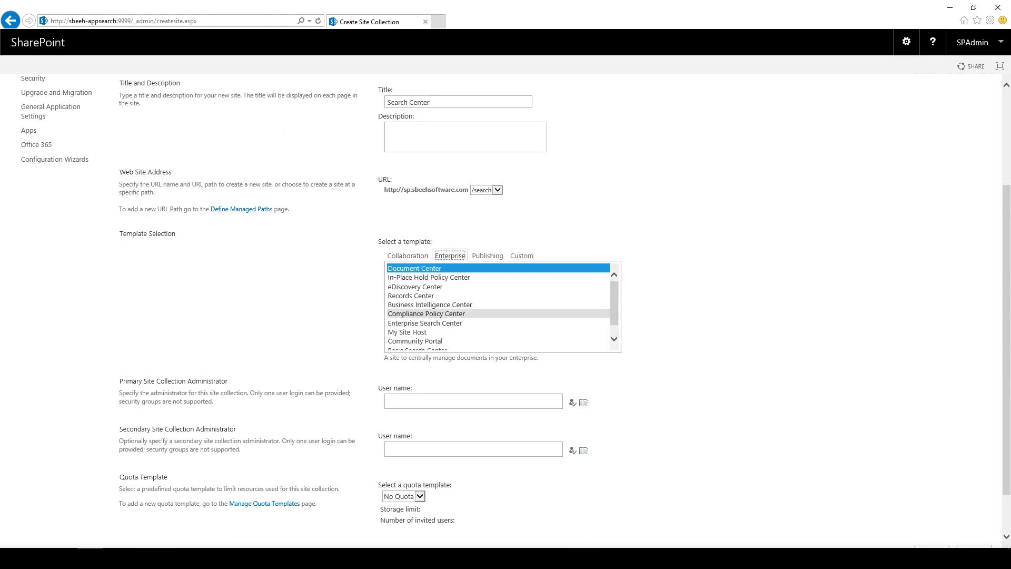
pyautogui.click(441, 323)
pyautogui.click(443, 435)
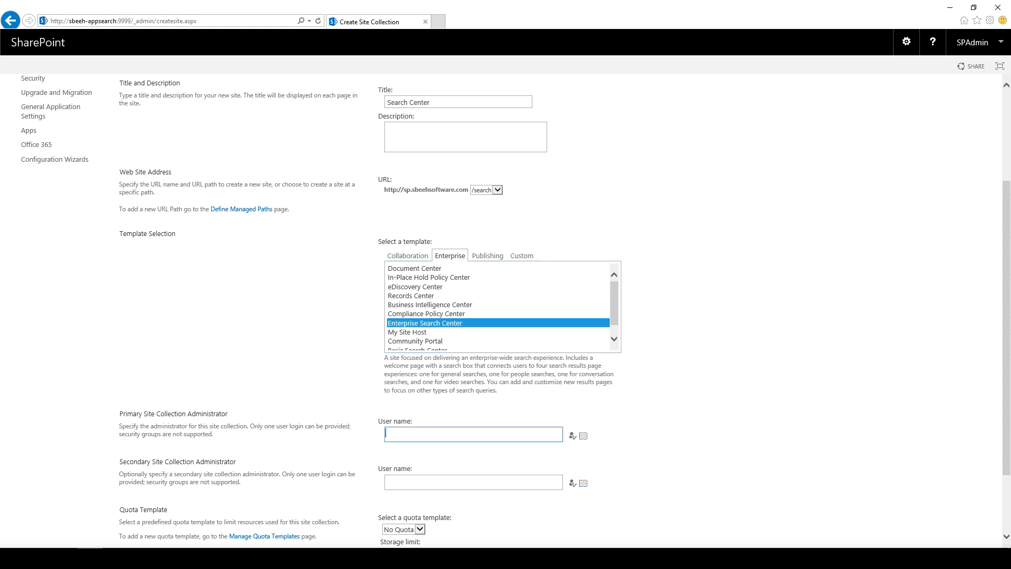
pyautogui.write('spadmin')
pyautogui.scroll(-2, 506, 310)
pyautogui.click(933, 499)
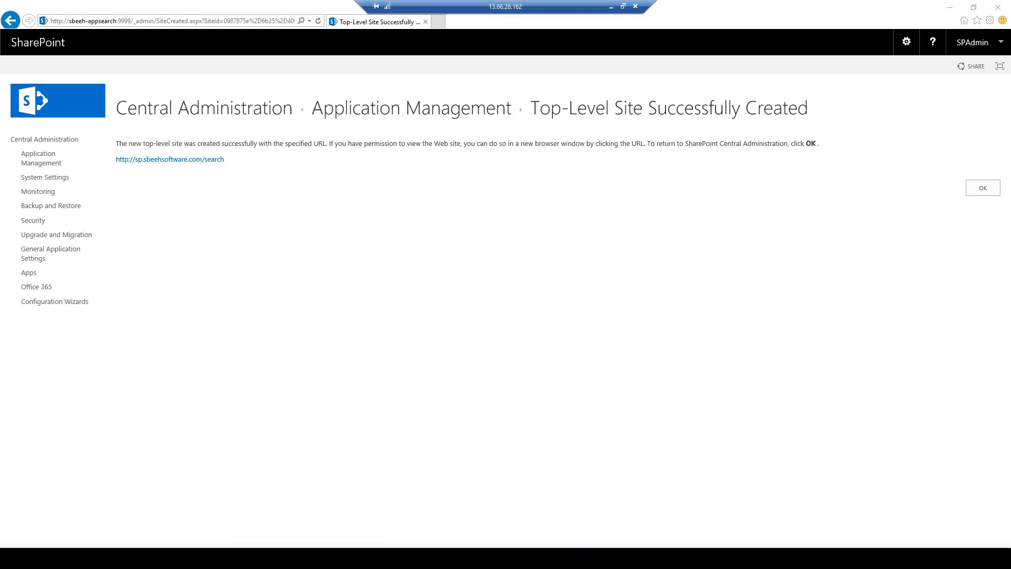
# Step: Load the /search site and search it for 'sharepoint'
pyautogui.write('search')
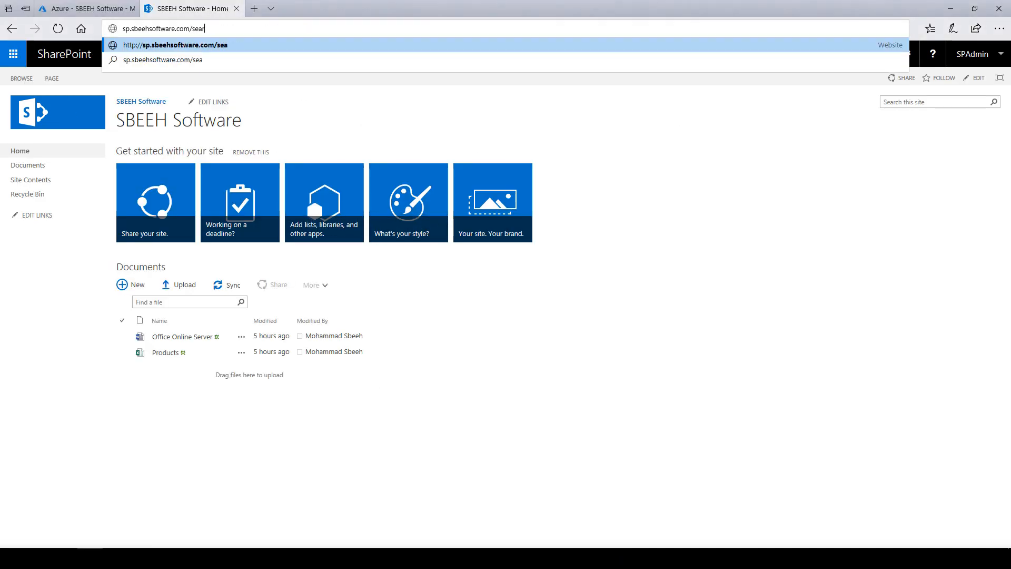
pyautogui.press('Return')
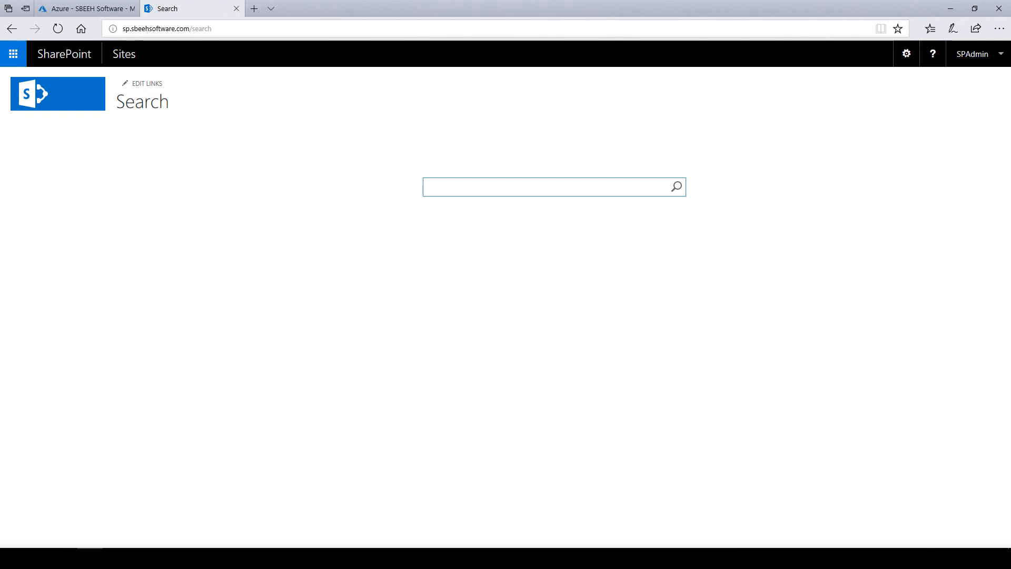
pyautogui.write('sharepoint')
pyautogui.press('Return')
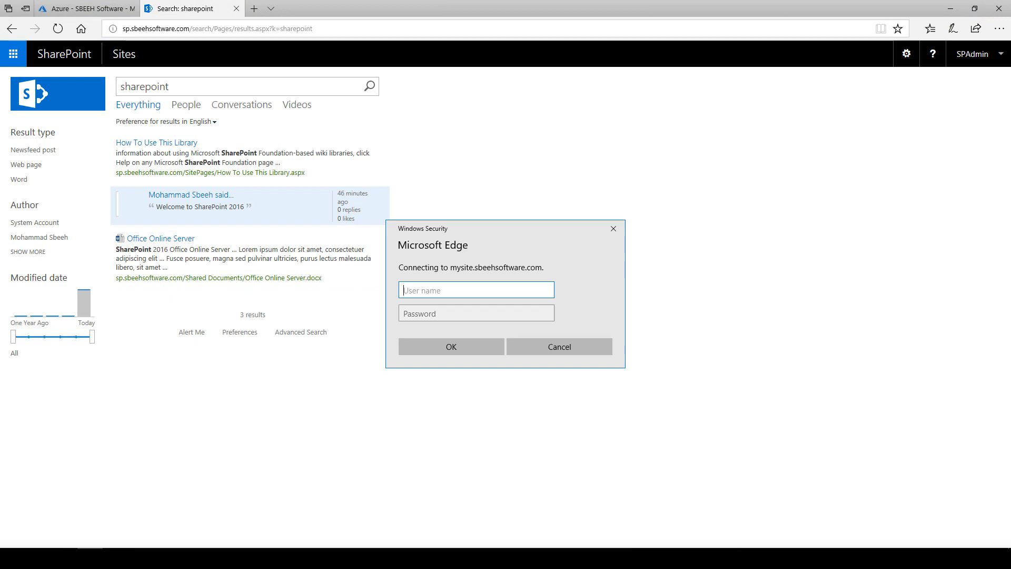
# Step: Sign in to the mysite.sbeehsoftware.com prompt with the admin user name and password
pyautogui.write('m')
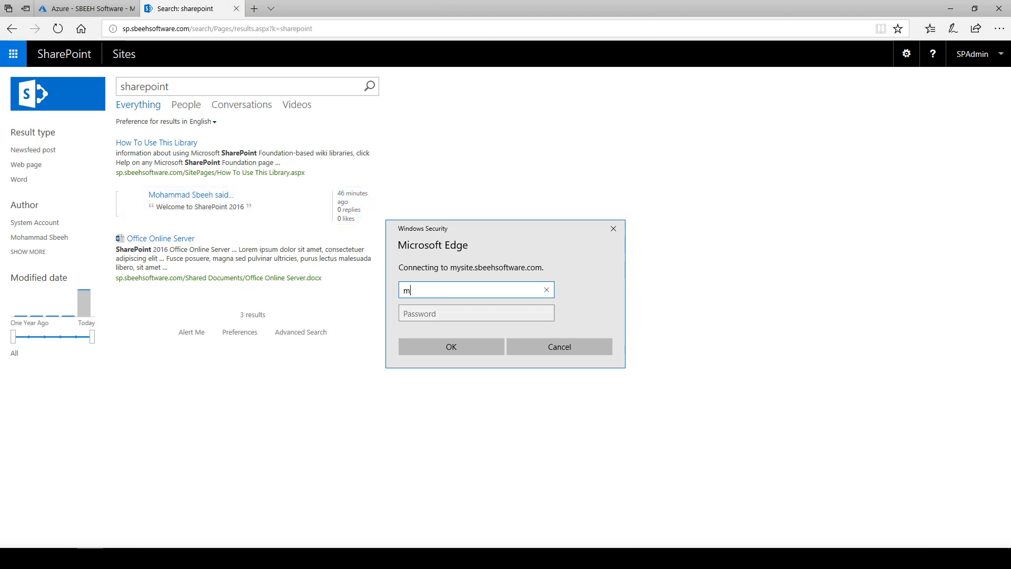
pyautogui.write('.s')
pyautogui.press('BackSpace')
pyautogui.press('BackSpace')
pyautogui.press('BackSpace')
pyautogui.write('spadmin')
pyautogui.press('Tab')
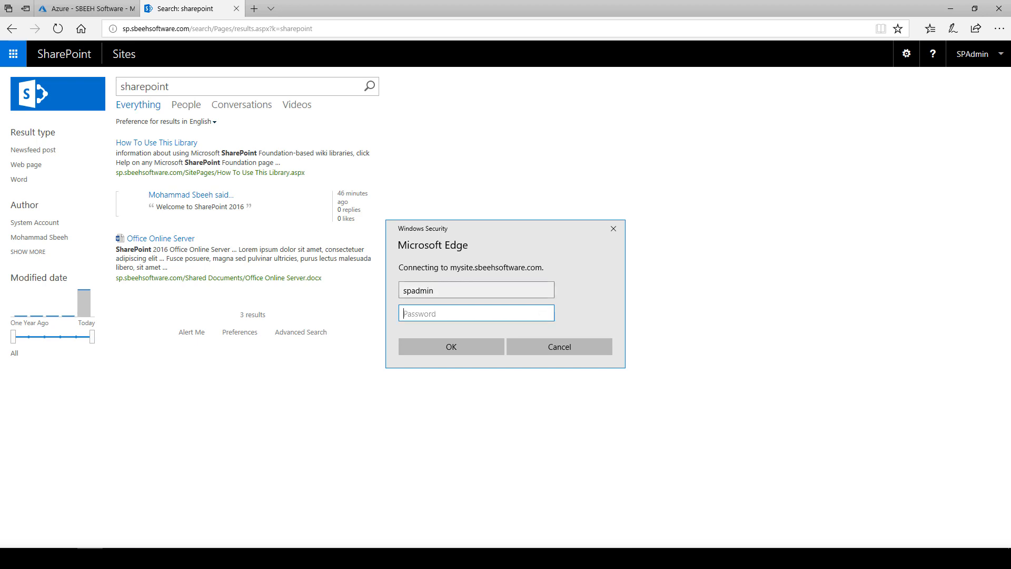
pyautogui.write('••••••••')
pyautogui.press('Return')
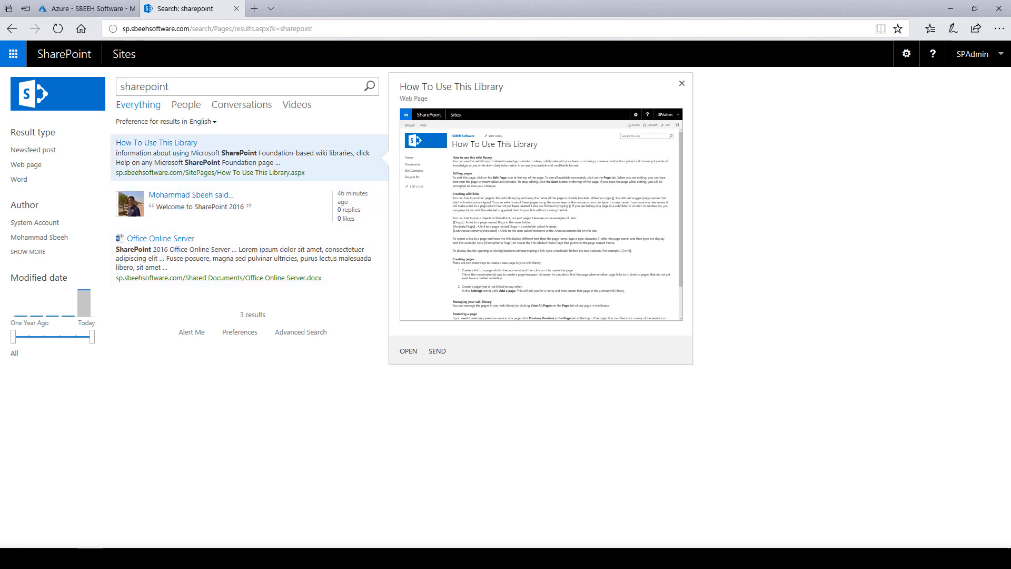
pyautogui.moveTo(295, 259)
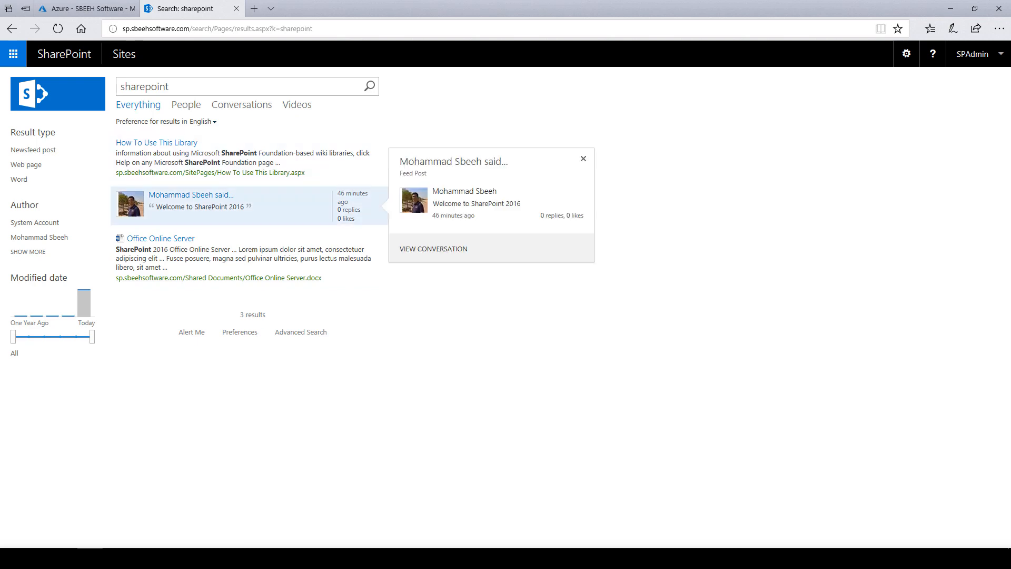
pyautogui.moveTo(240, 206)
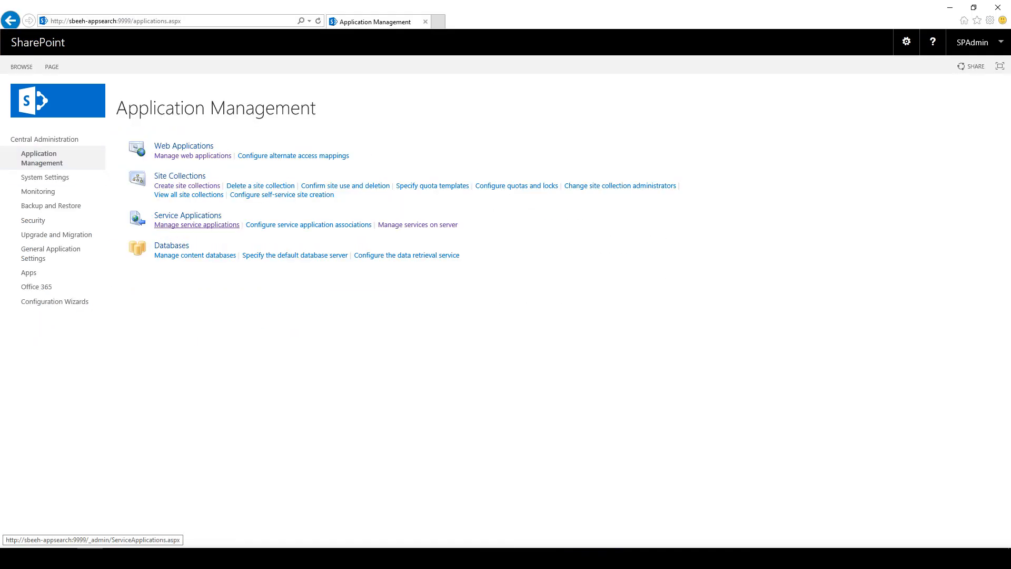
pyautogui.click(196, 224)
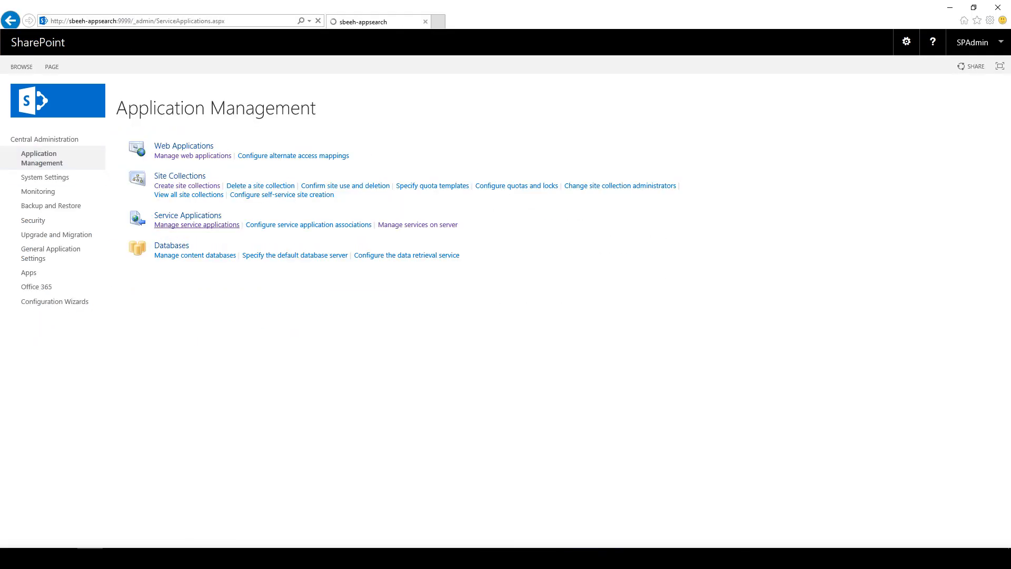
pyautogui.click(158, 258)
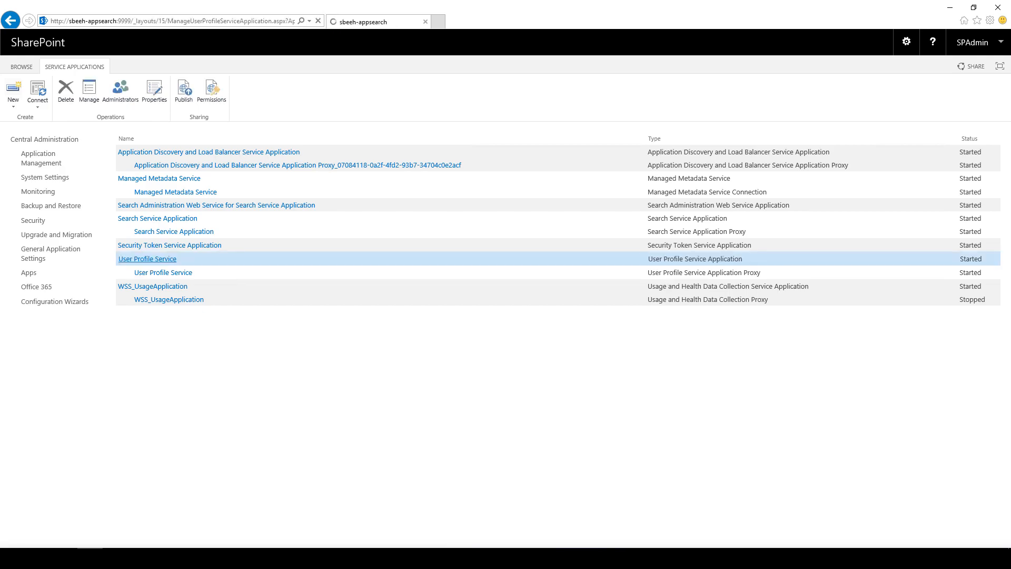
pyautogui.click(176, 256)
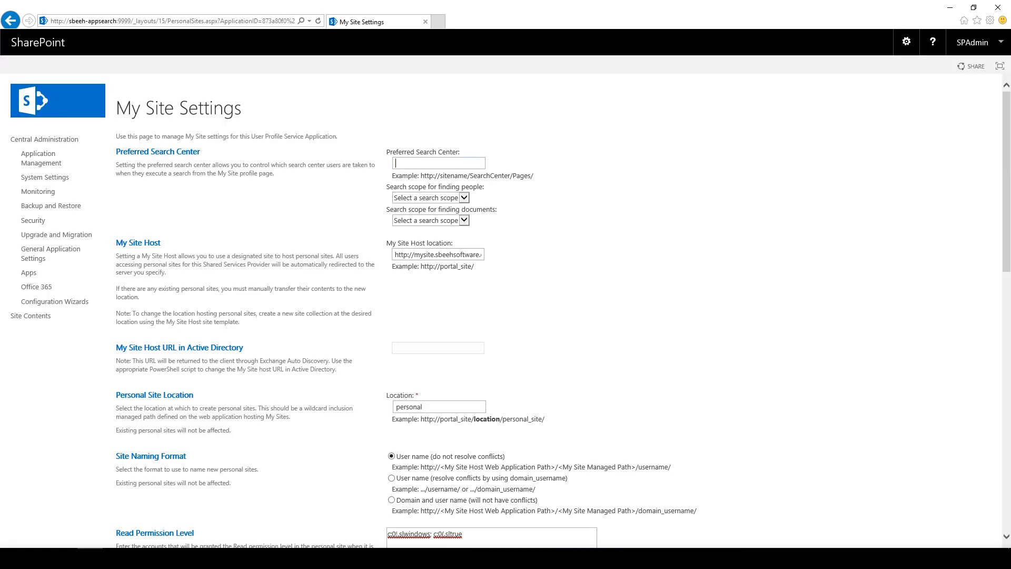
pyautogui.write('http')
pyautogui.write('://')
pyautogui.write('sp')
pyautogui.write('.sbeehs')
pyautogui.write('oftware')
pyautogui.write('.com')
pyautogui.write('/')
pyautogui.write('search')
pyautogui.write('/')
pyautogui.click(463, 163)
pyautogui.write('pages/')
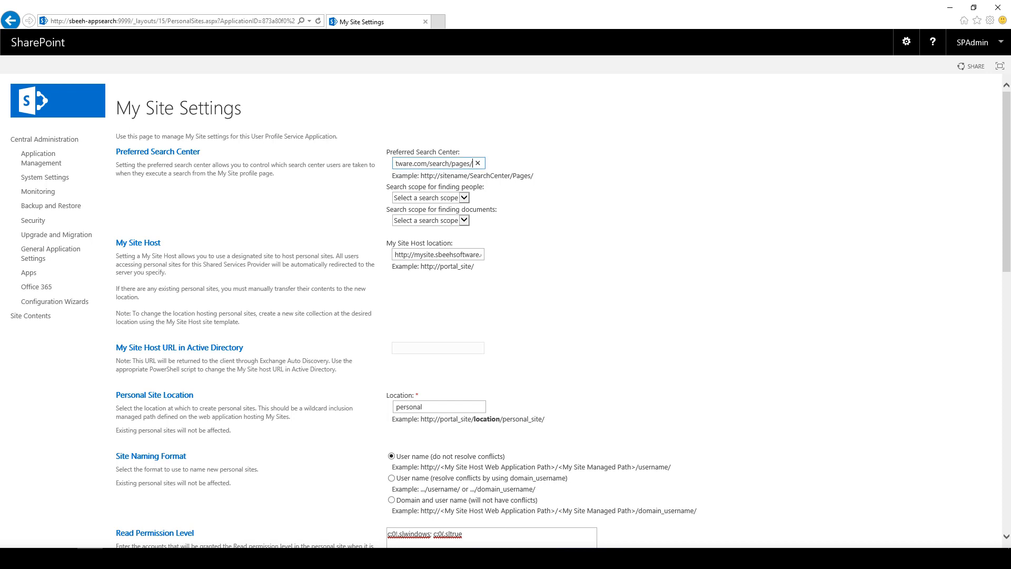
pyautogui.click(569, 196)
# Step: Choose People for people searches and All Sites for document searches, then submit
pyautogui.click(465, 198)
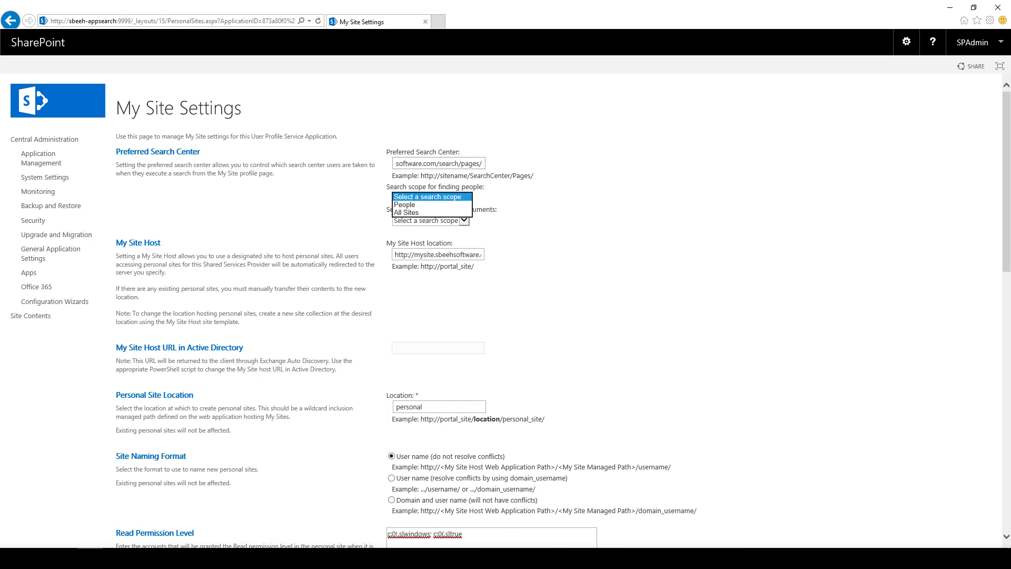
pyautogui.click(569, 196)
pyautogui.click(464, 198)
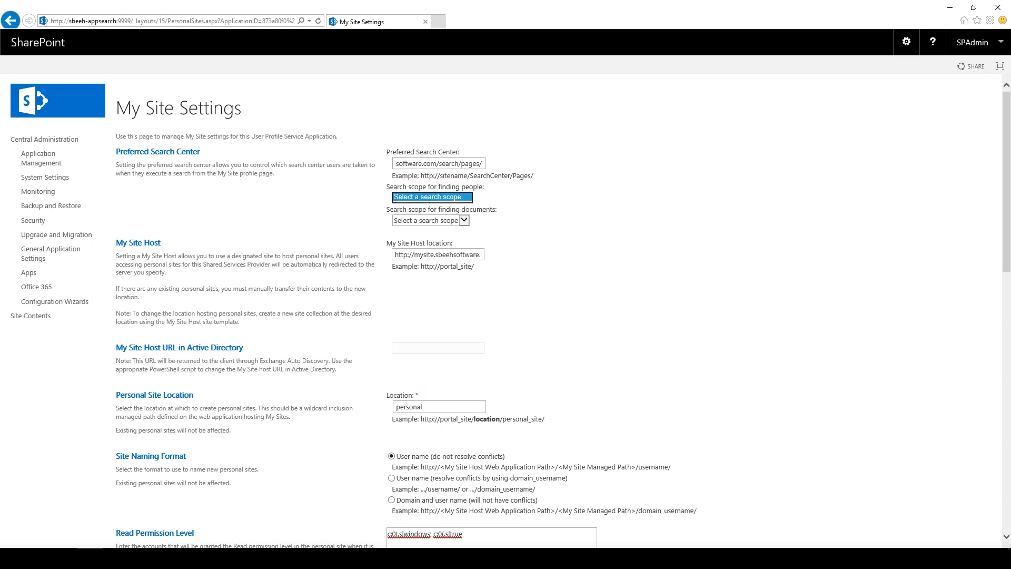
pyautogui.click(421, 205)
pyautogui.click(464, 220)
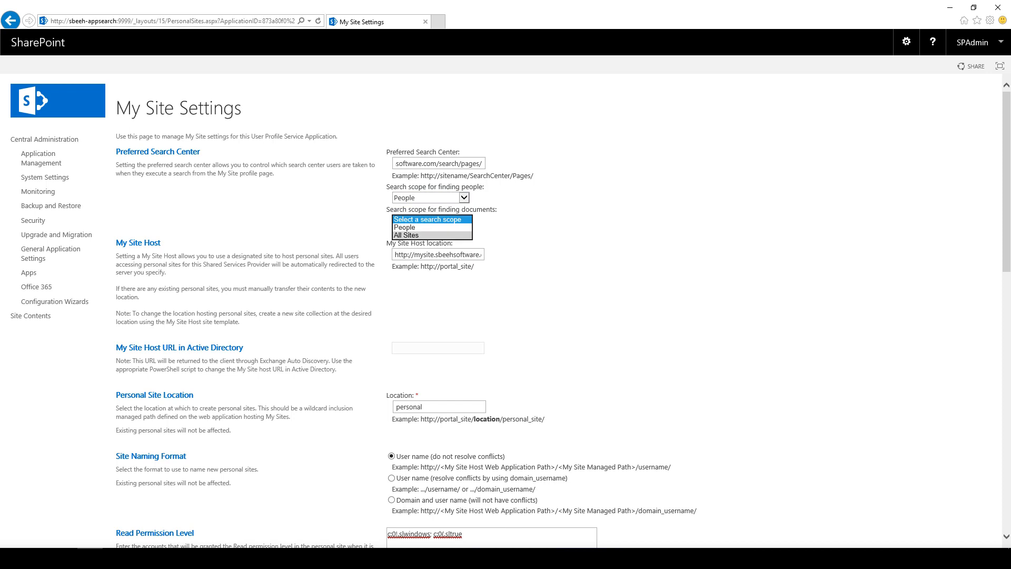
pyautogui.click(421, 236)
pyautogui.click(464, 197)
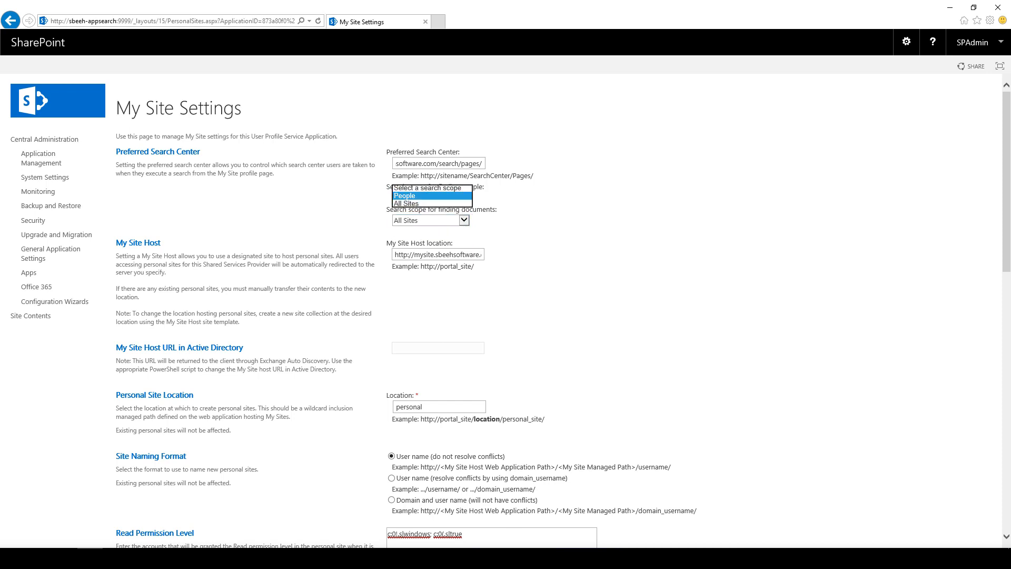
pyautogui.click(421, 196)
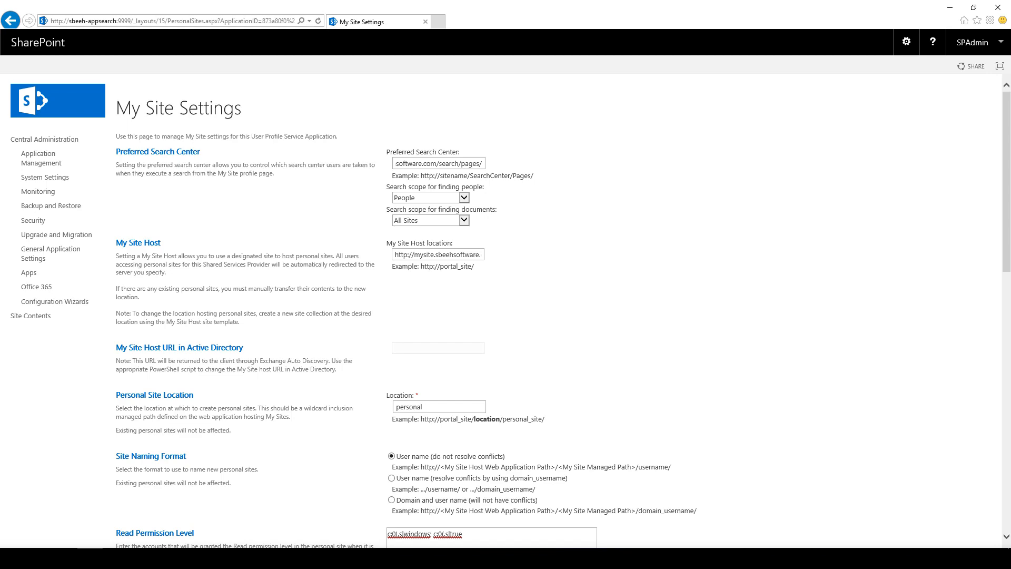
pyautogui.scroll(-15, 527, 303)
pyautogui.click(929, 505)
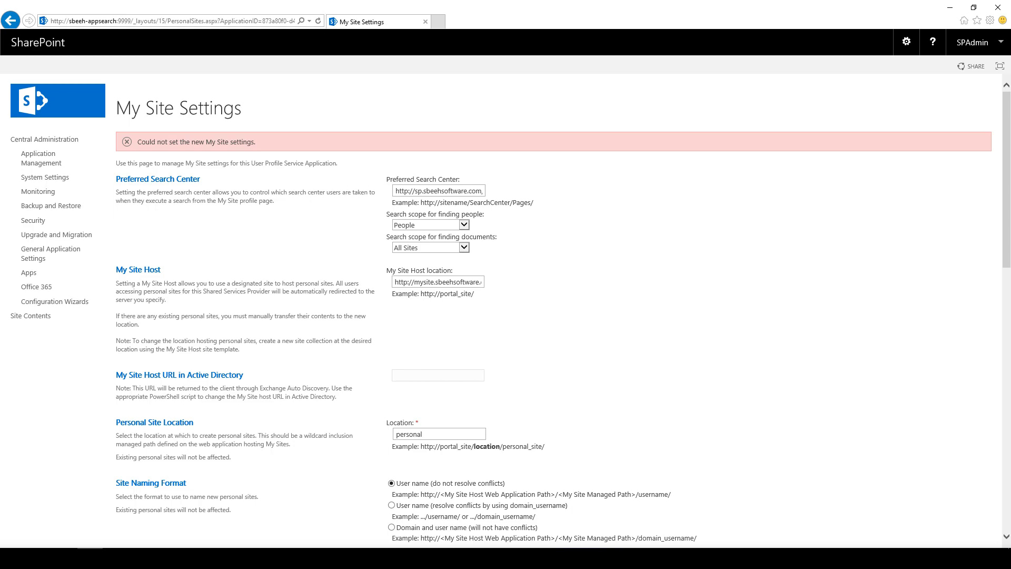
# Step: Reset both search scope dropdowns to 'Select a search scope' and resubmit the My Site settings
pyautogui.scroll(-10, 506, 311)
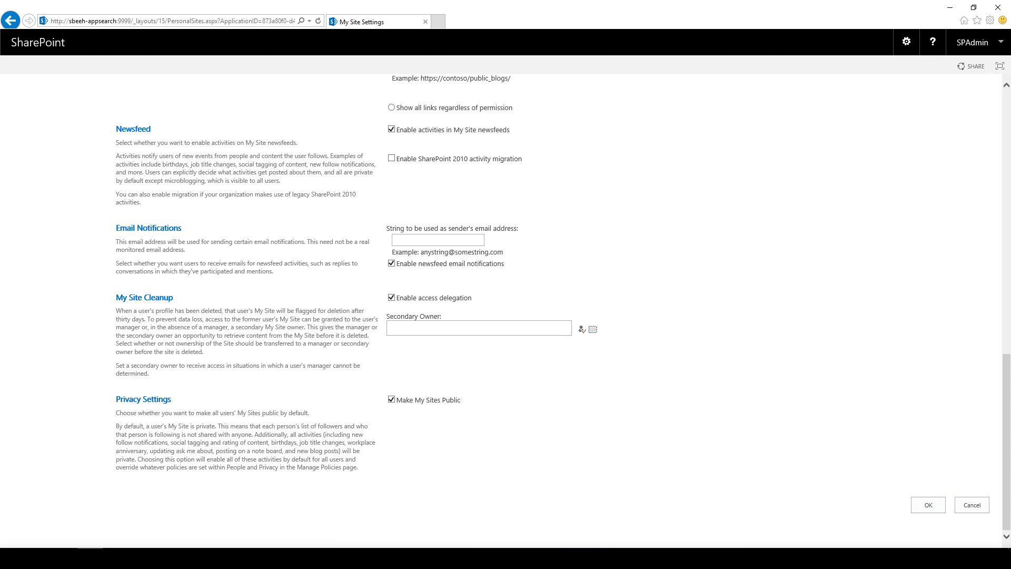
pyautogui.scroll(10, 506, 311)
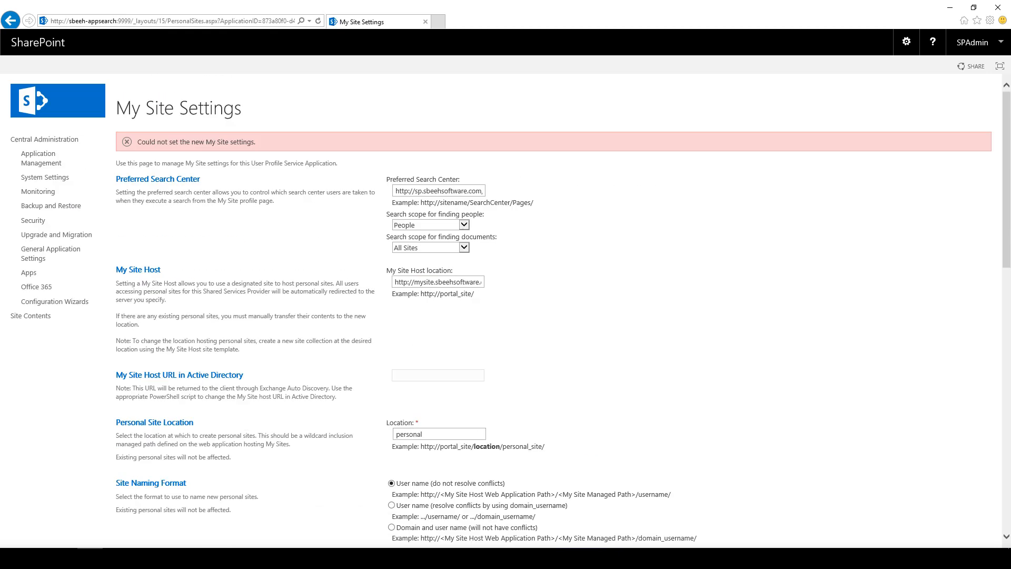
pyautogui.doubleClick(438, 282)
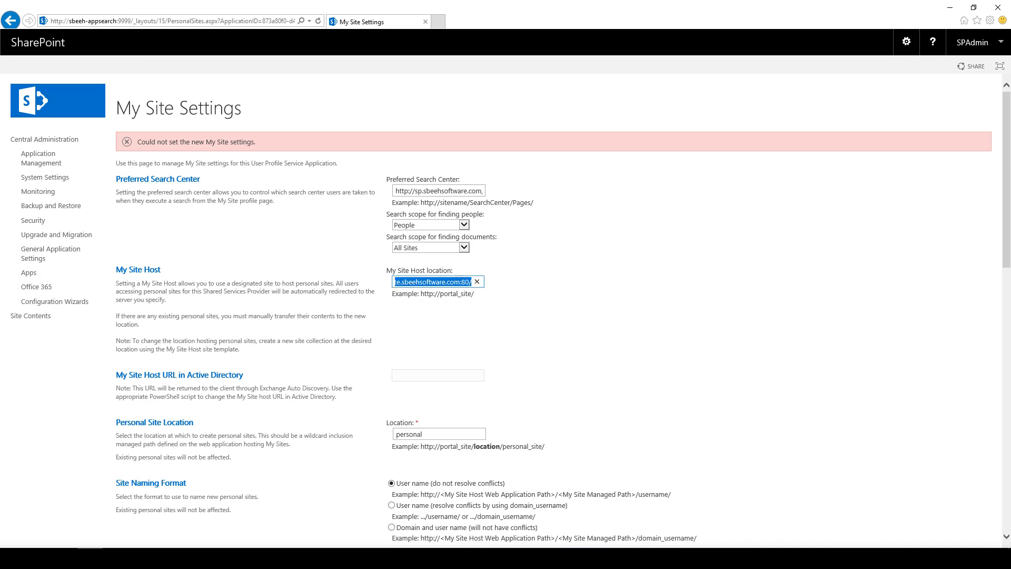
pyautogui.scroll(-15, 506, 311)
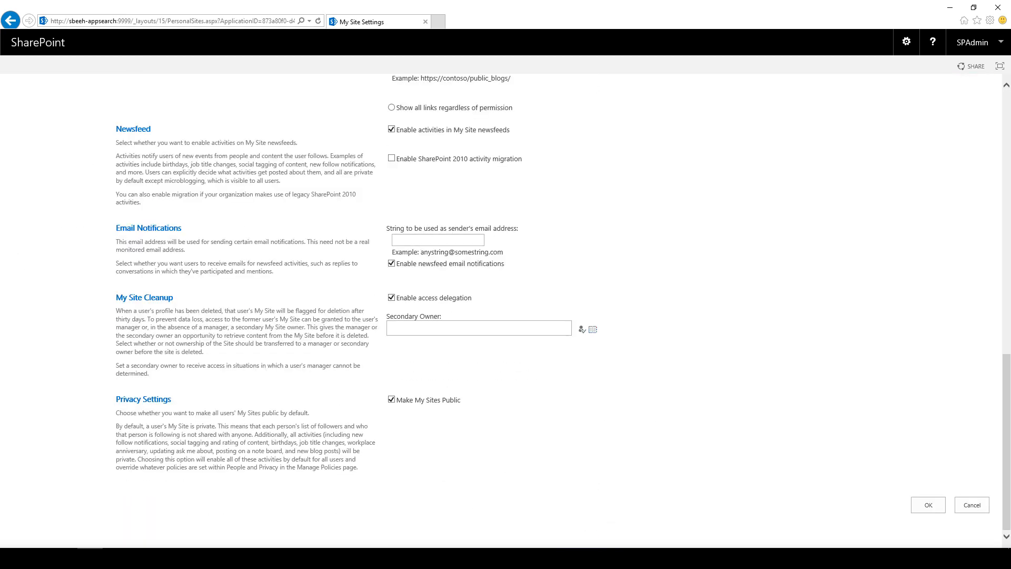
pyautogui.scroll(15, 506, 311)
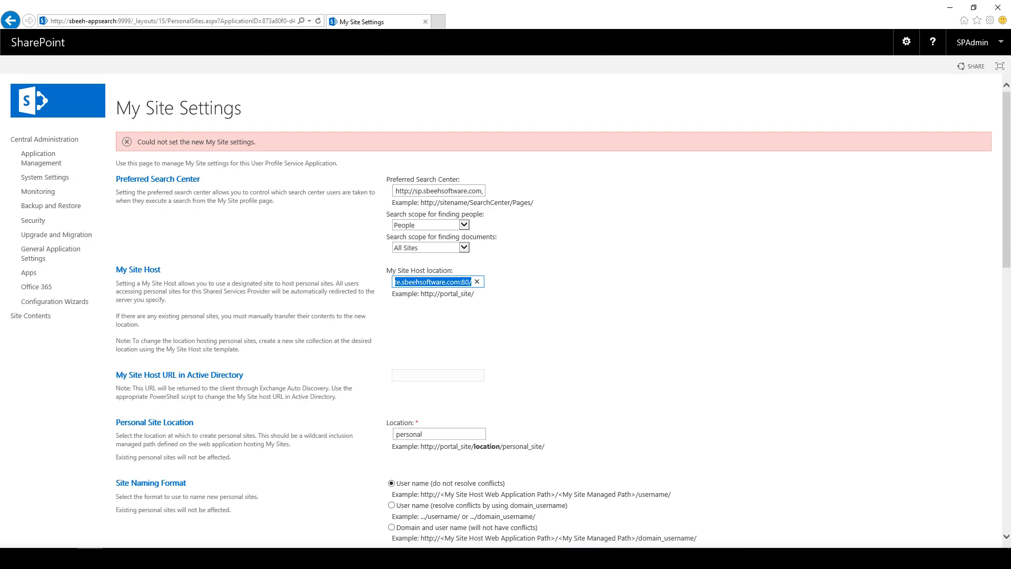
pyautogui.click(427, 216)
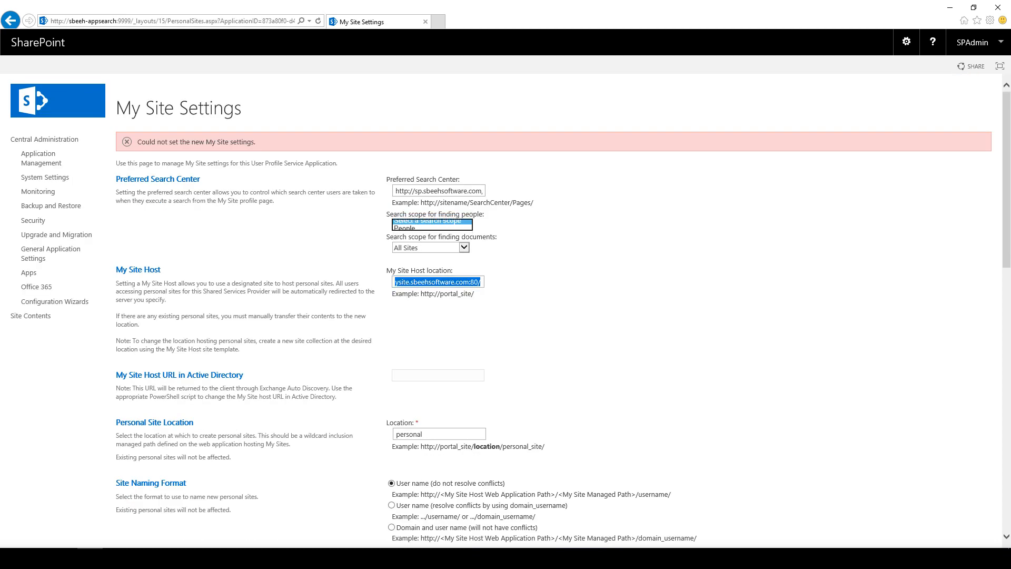
pyautogui.click(464, 247)
pyautogui.click(427, 232)
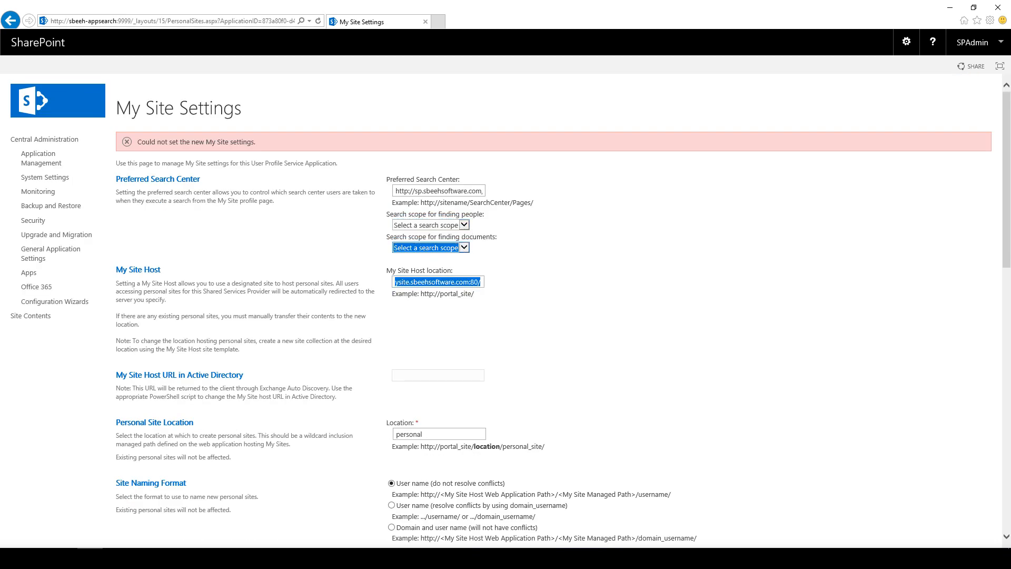
pyautogui.click(574, 248)
pyautogui.scroll(-15, 505, 311)
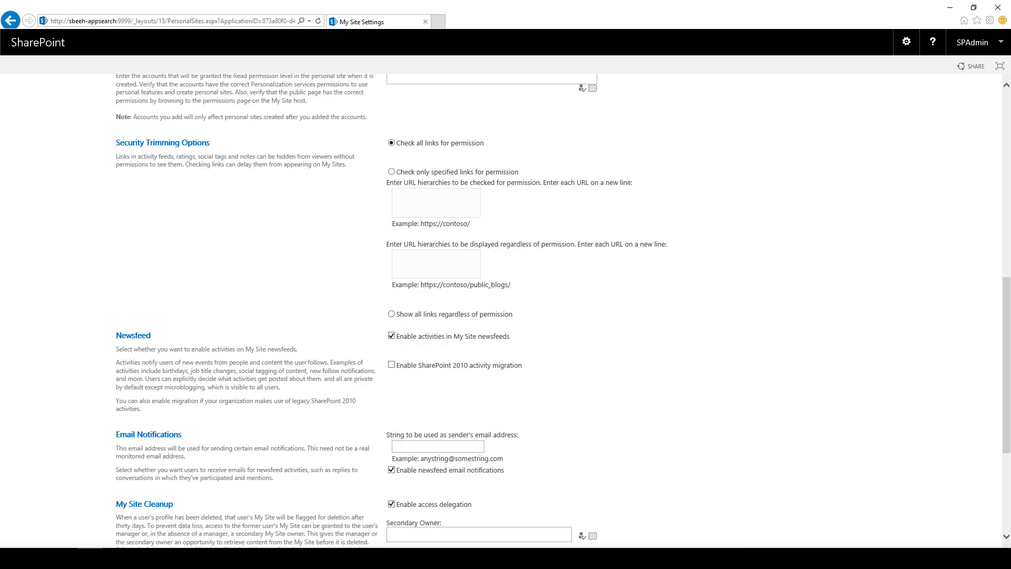
pyautogui.click(929, 505)
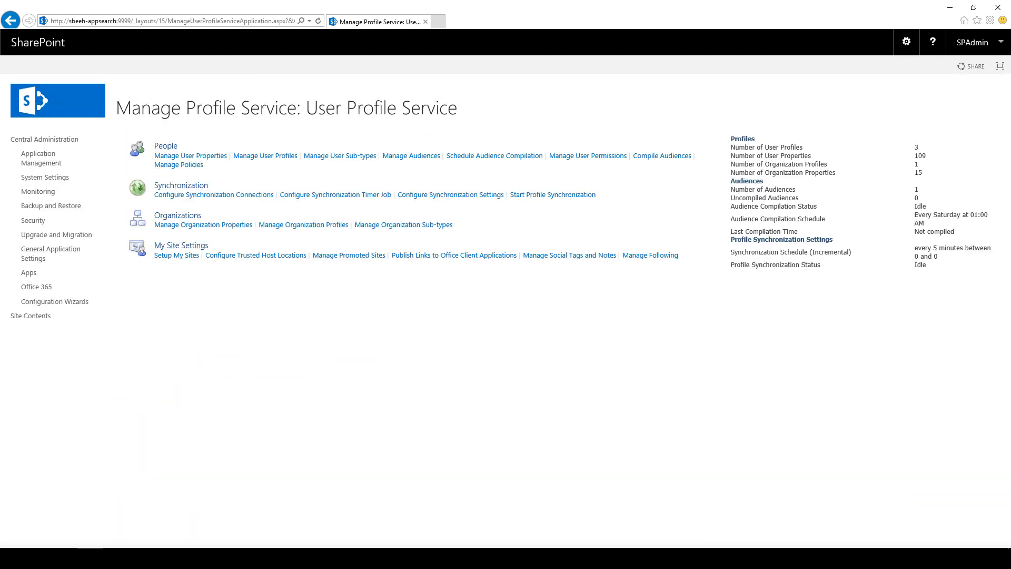
# Step: Go back to Application Management, then minimize the remote session to reveal the local 'sharepoint' results
pyautogui.click(41, 158)
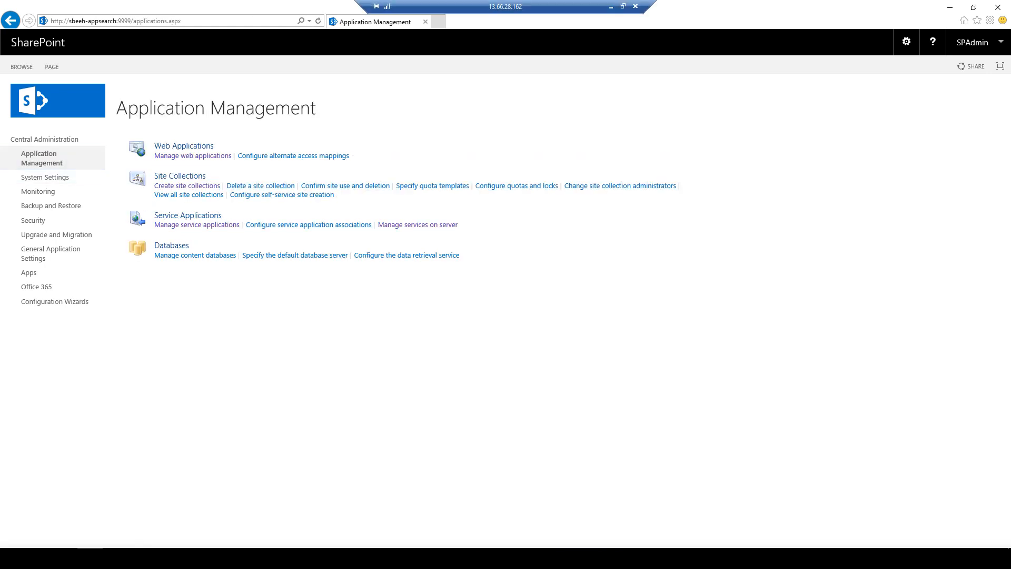
pyautogui.click(611, 7)
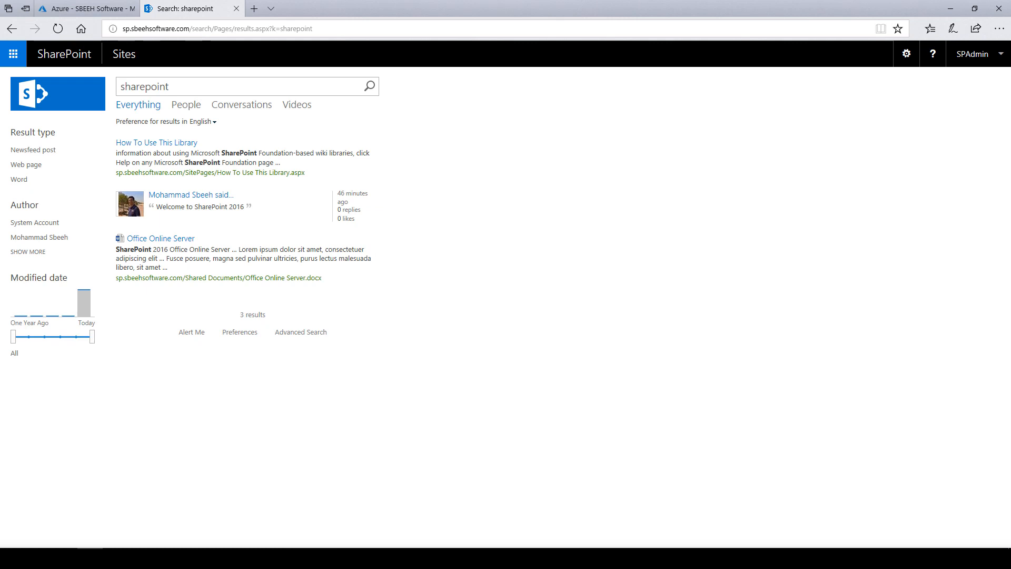